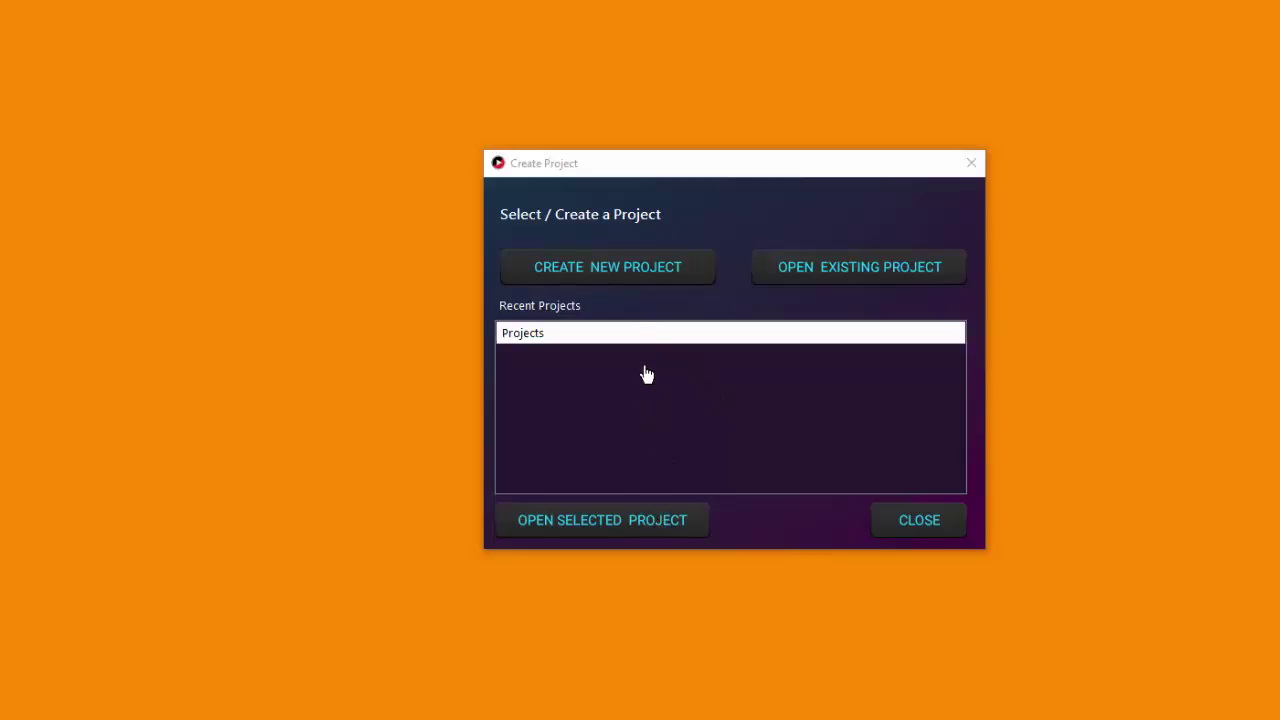
Start a new ranking project titled 'My Youtube Channel' and paste in the channel's URL
{"action": "left_click", "coordinate": [632, 271]}
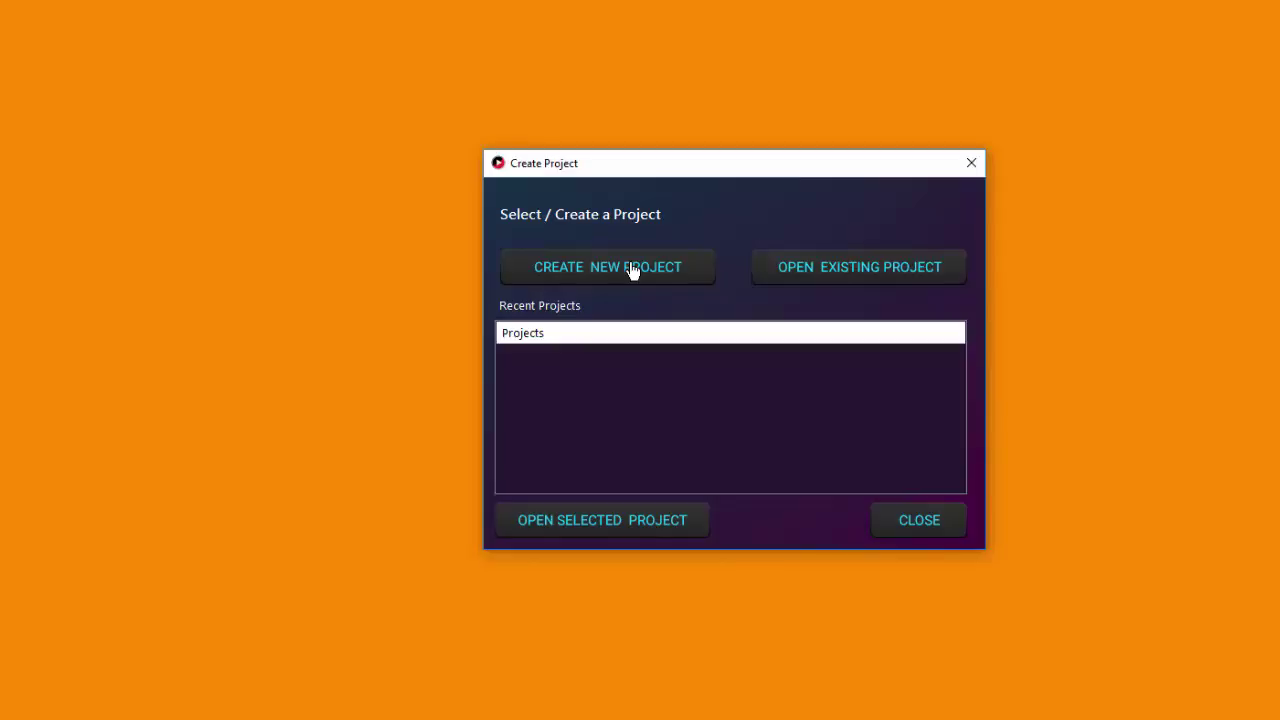
{"action": "left_click", "coordinate": [632, 271]}
{"action": "left_click_drag", "start_coordinate": [769, 266], "coordinate": [539, 176]}
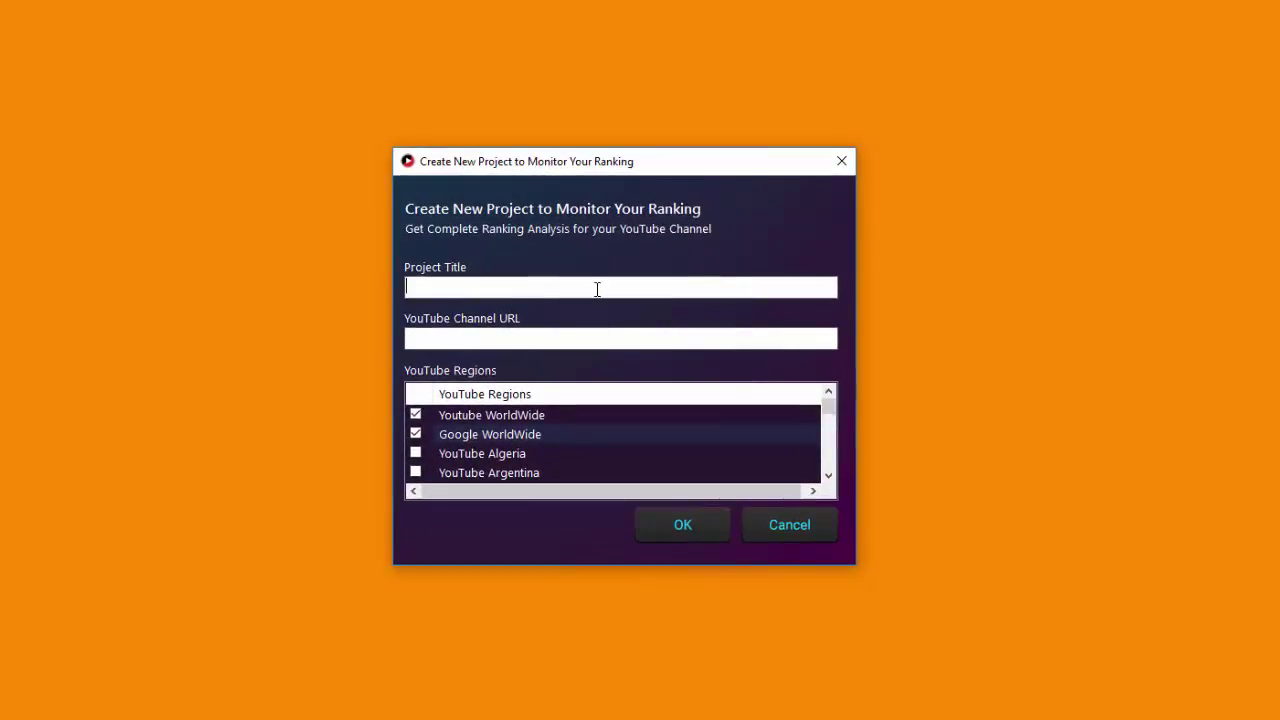
{"action": "type", "text": "My"}
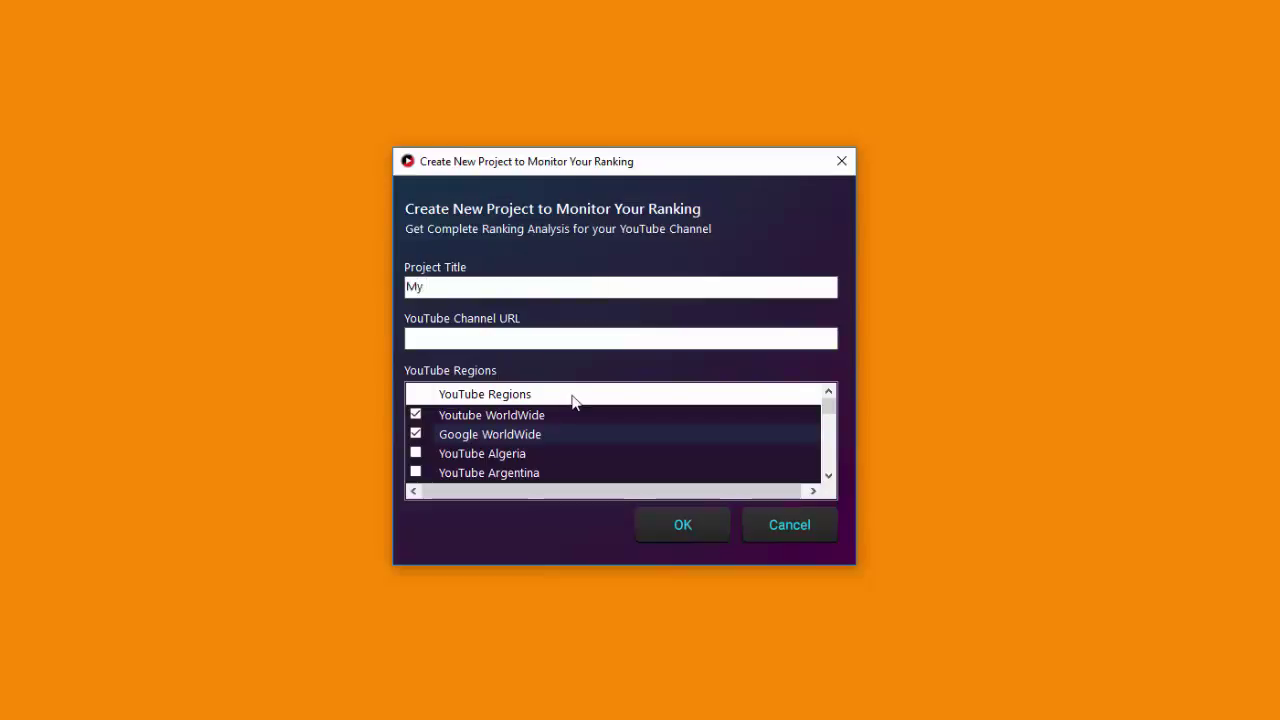
{"action": "type", "text": " Youtube Channel"}
{"action": "key", "text": "Tab"}
{"action": "type", "text": "https://www.youtube.com/c/rhymecast"}
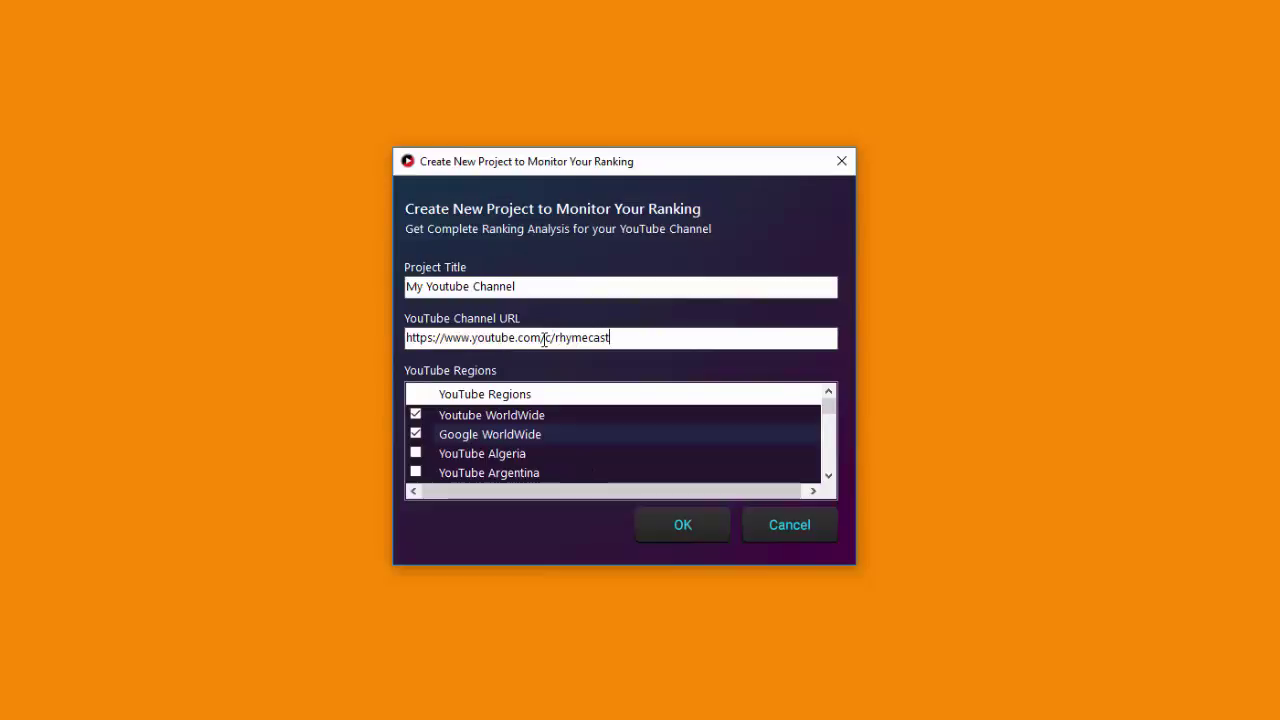
{"action": "left_click_drag", "start_coordinate": [540, 337], "coordinate": [556, 337]}
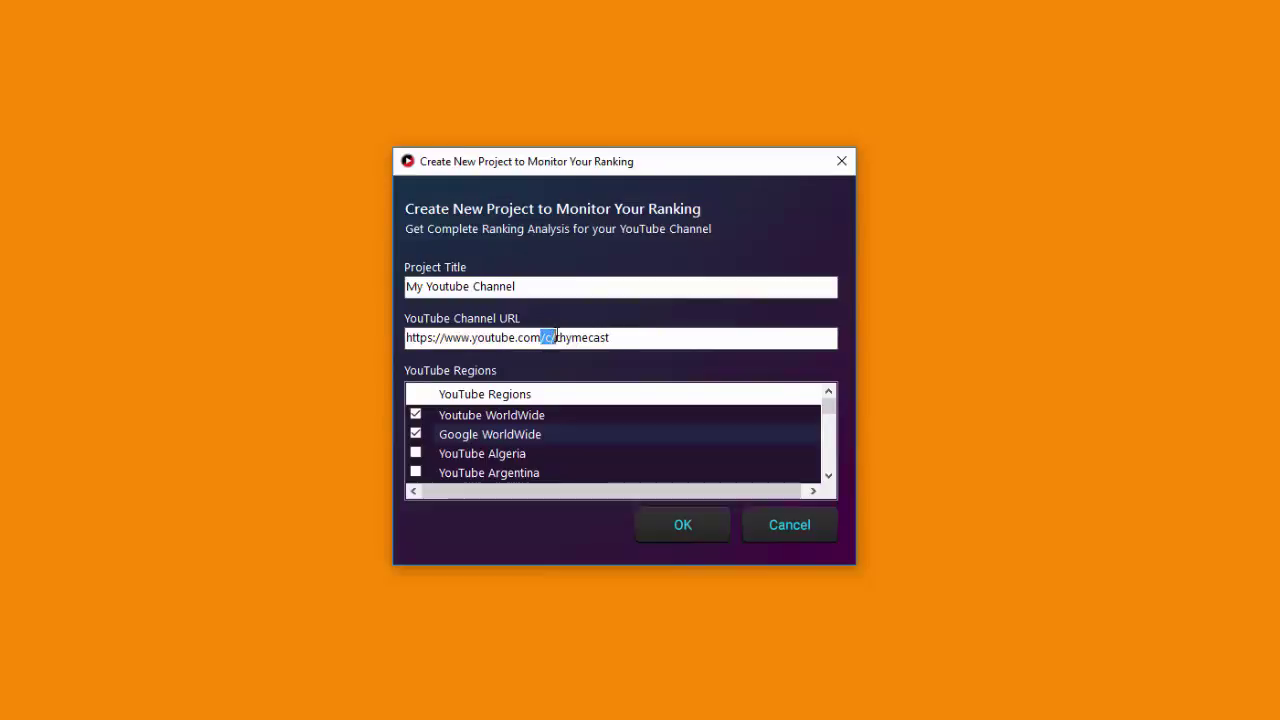
{"action": "left_click", "coordinate": [540, 337]}
{"action": "double_click", "coordinate": [548, 337]}
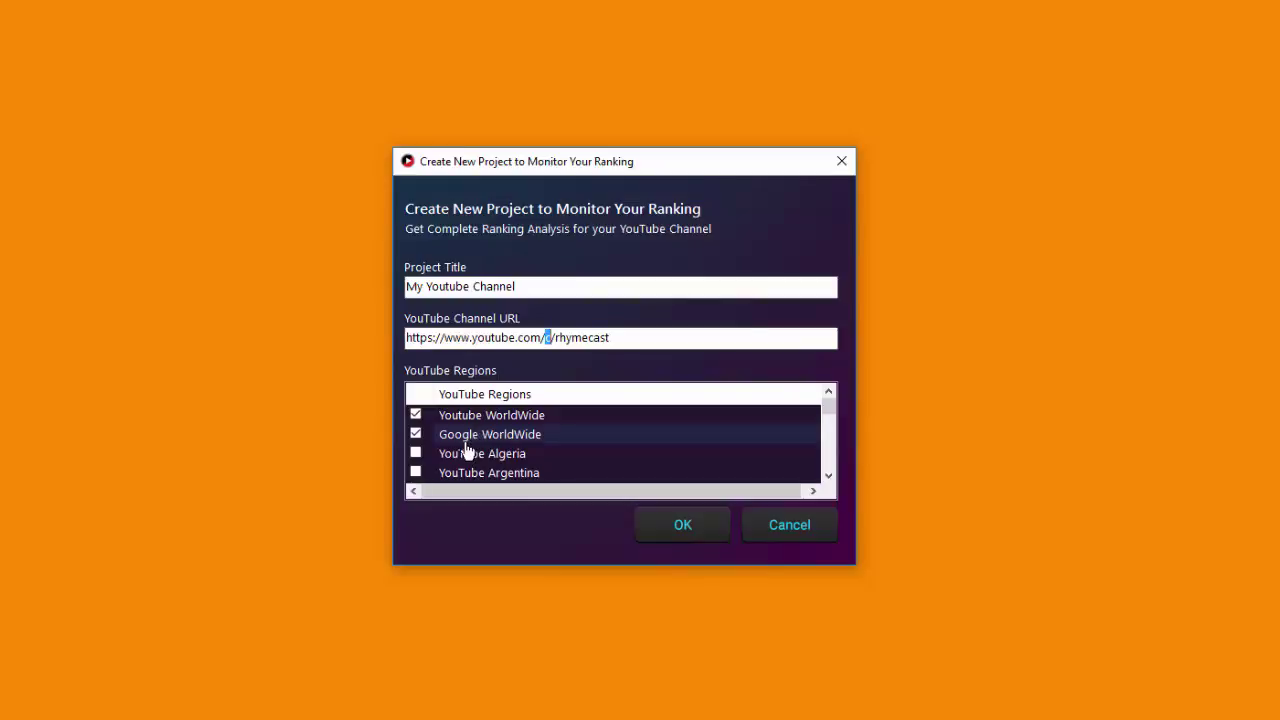
Add YouTube Algeria to the tracked regions and confirm the project
{"action": "scroll", "coordinate": [464, 462], "scroll_direction": "down", "scroll_amount": 1}
{"action": "scroll", "coordinate": [464, 462], "scroll_direction": "down", "scroll_amount": 4}
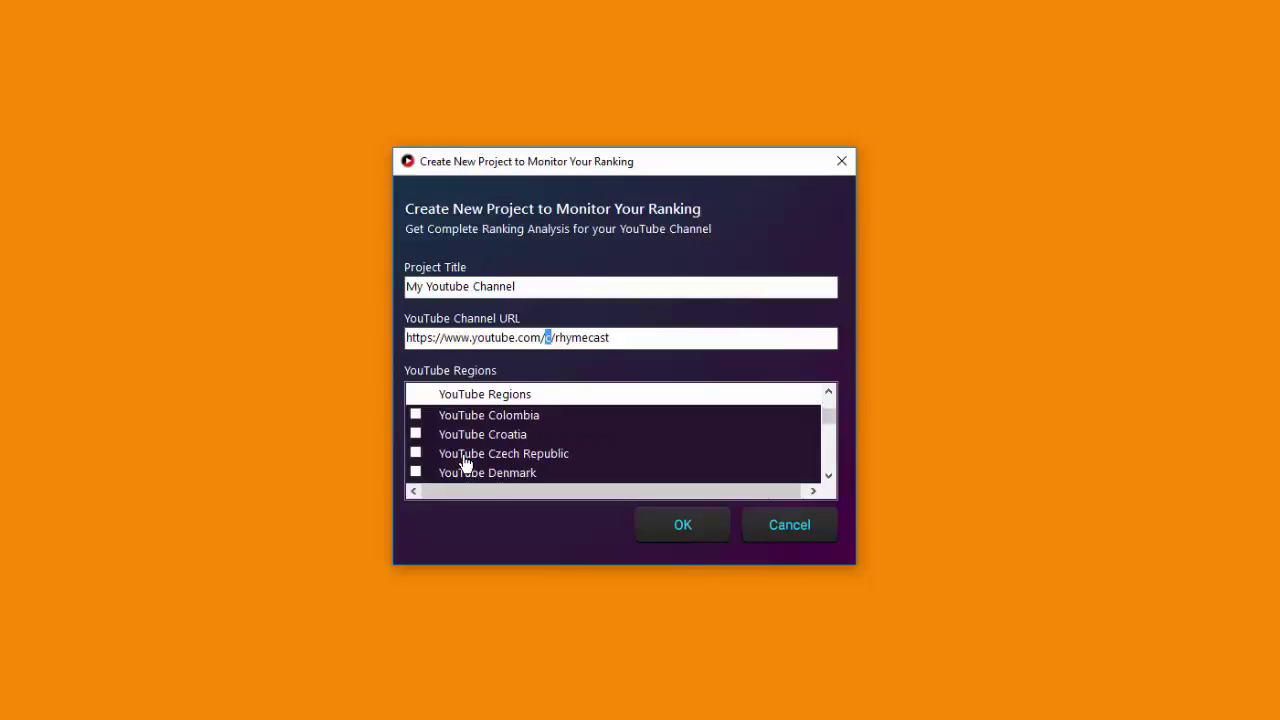
{"action": "scroll", "coordinate": [464, 462], "scroll_direction": "down", "scroll_amount": 4}
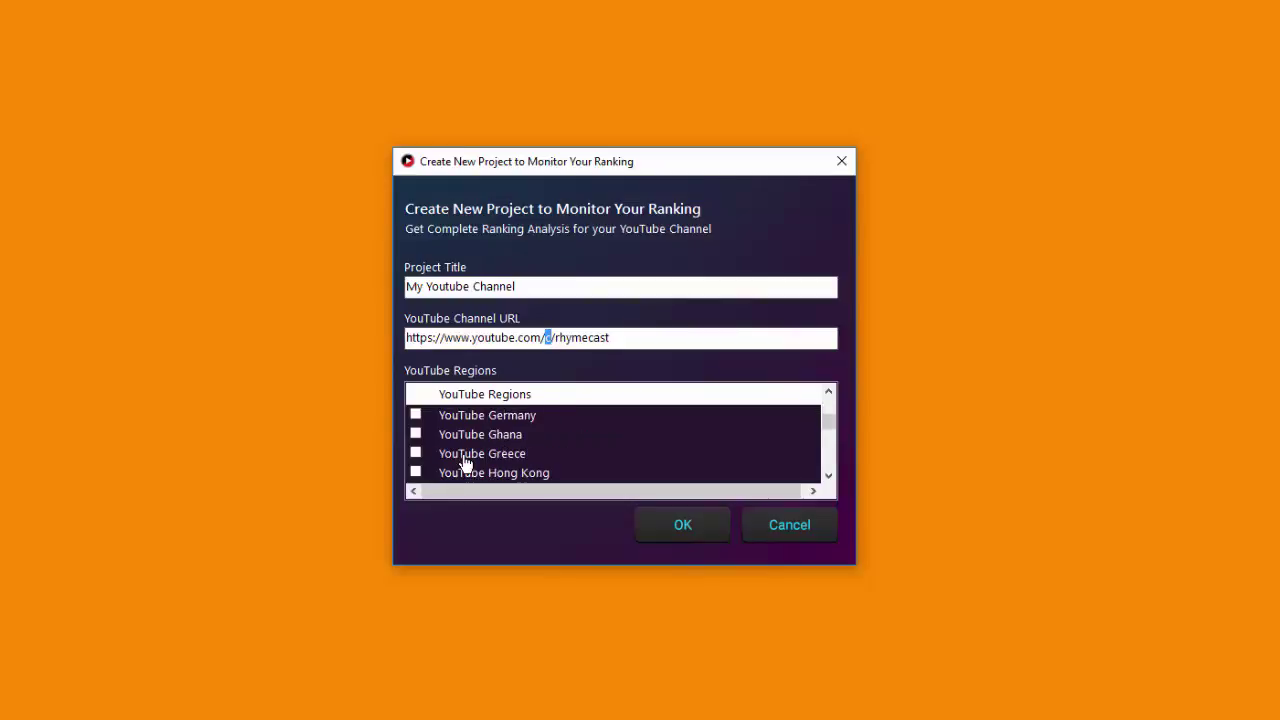
{"action": "scroll", "coordinate": [464, 462], "scroll_direction": "down", "scroll_amount": 2}
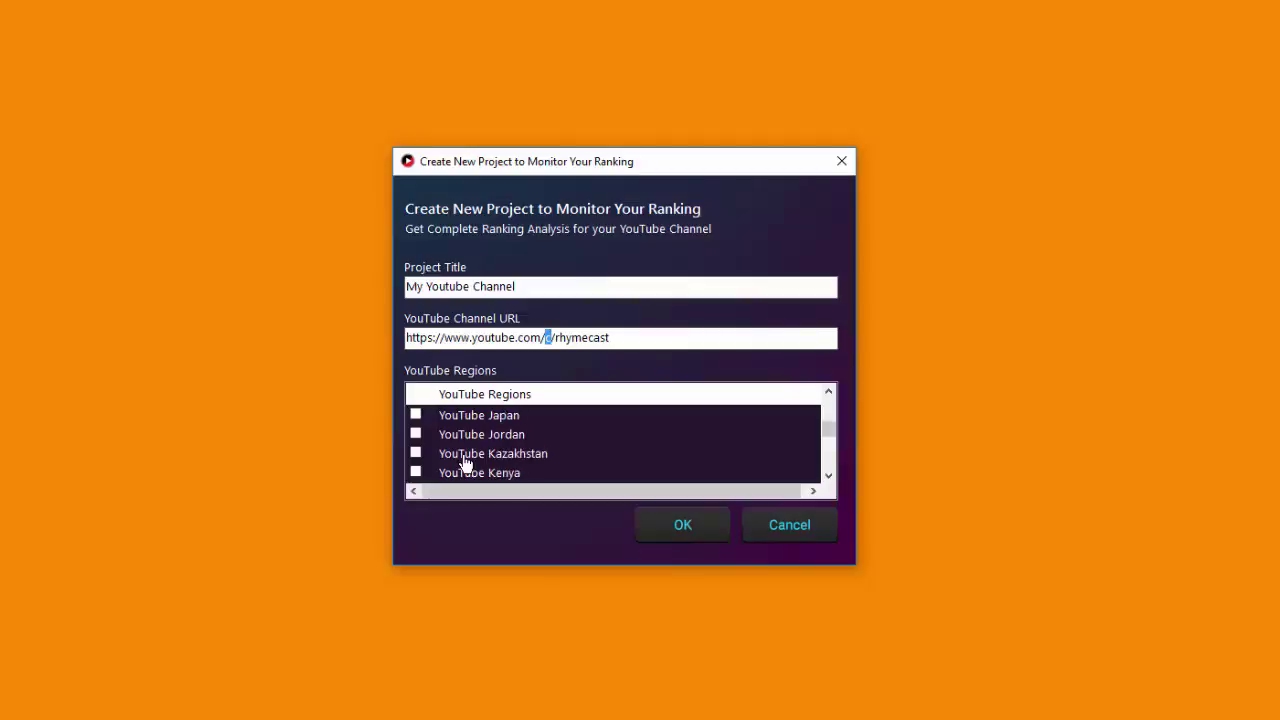
{"action": "scroll", "coordinate": [464, 462], "scroll_direction": "down", "scroll_amount": 4}
{"action": "scroll", "coordinate": [464, 462], "scroll_direction": "up", "scroll_amount": 8}
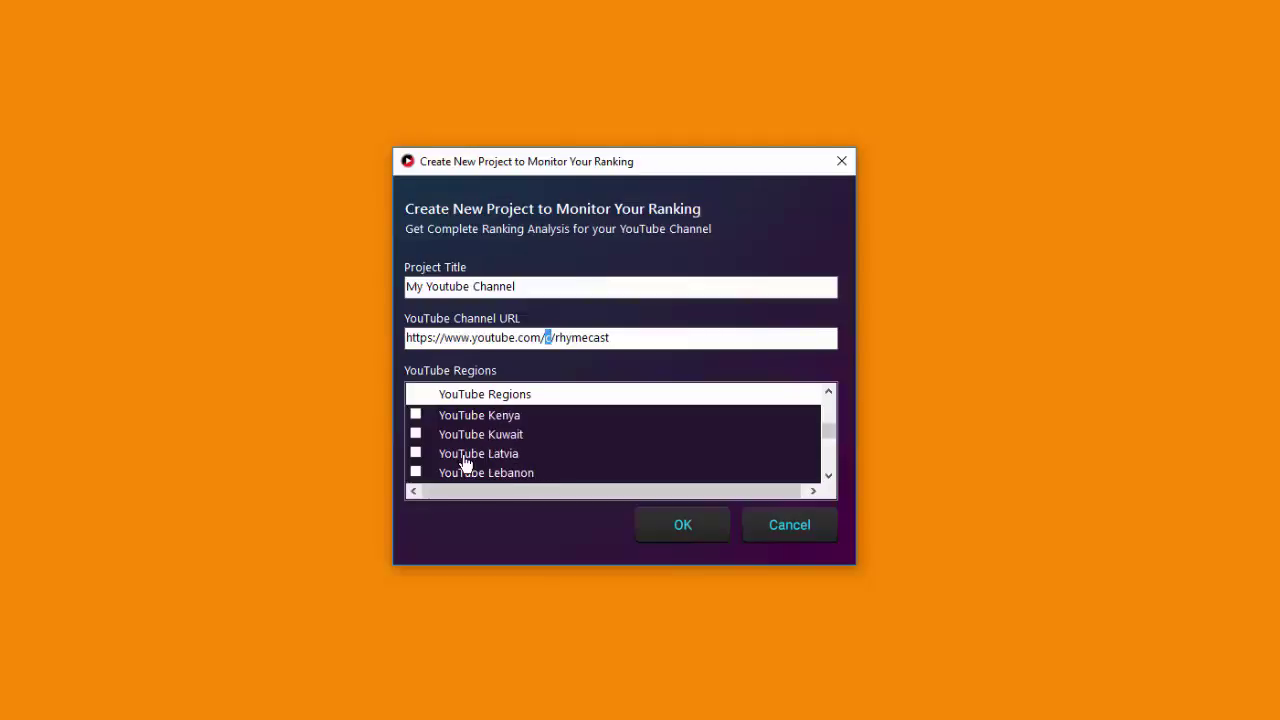
{"action": "scroll", "coordinate": [464, 462], "scroll_direction": "up", "scroll_amount": 8}
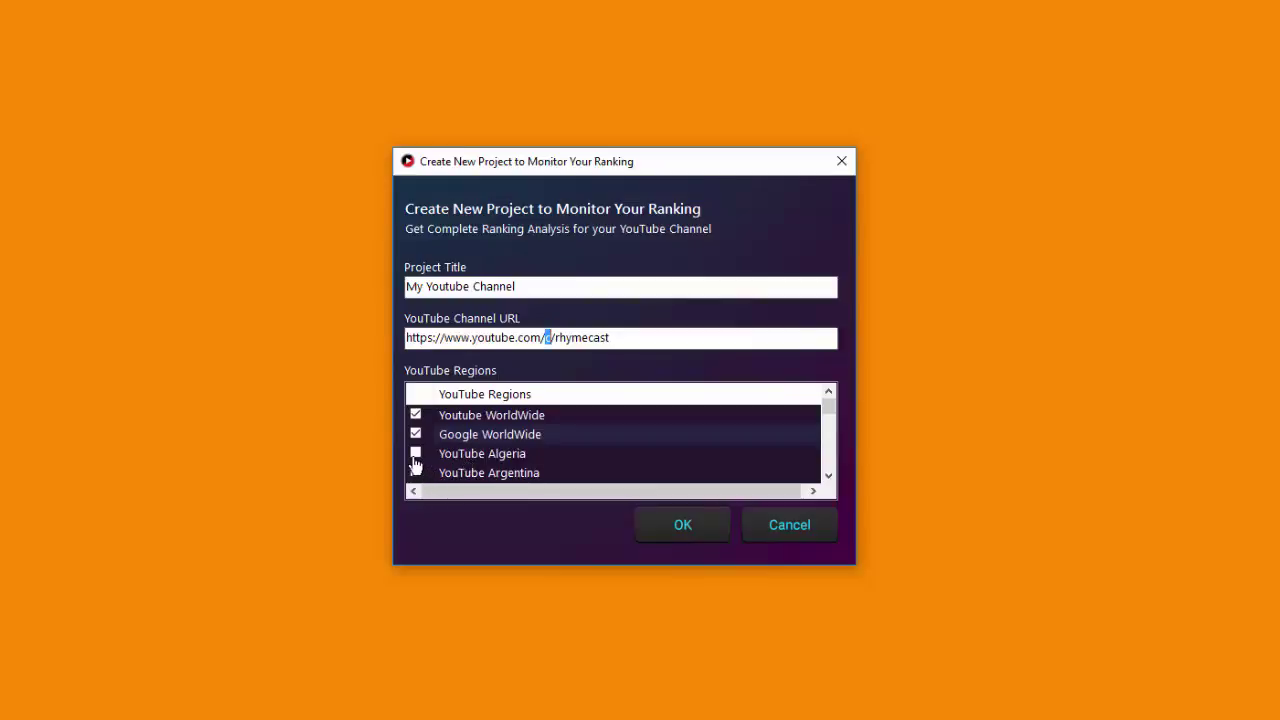
{"action": "left_click", "coordinate": [415, 455]}
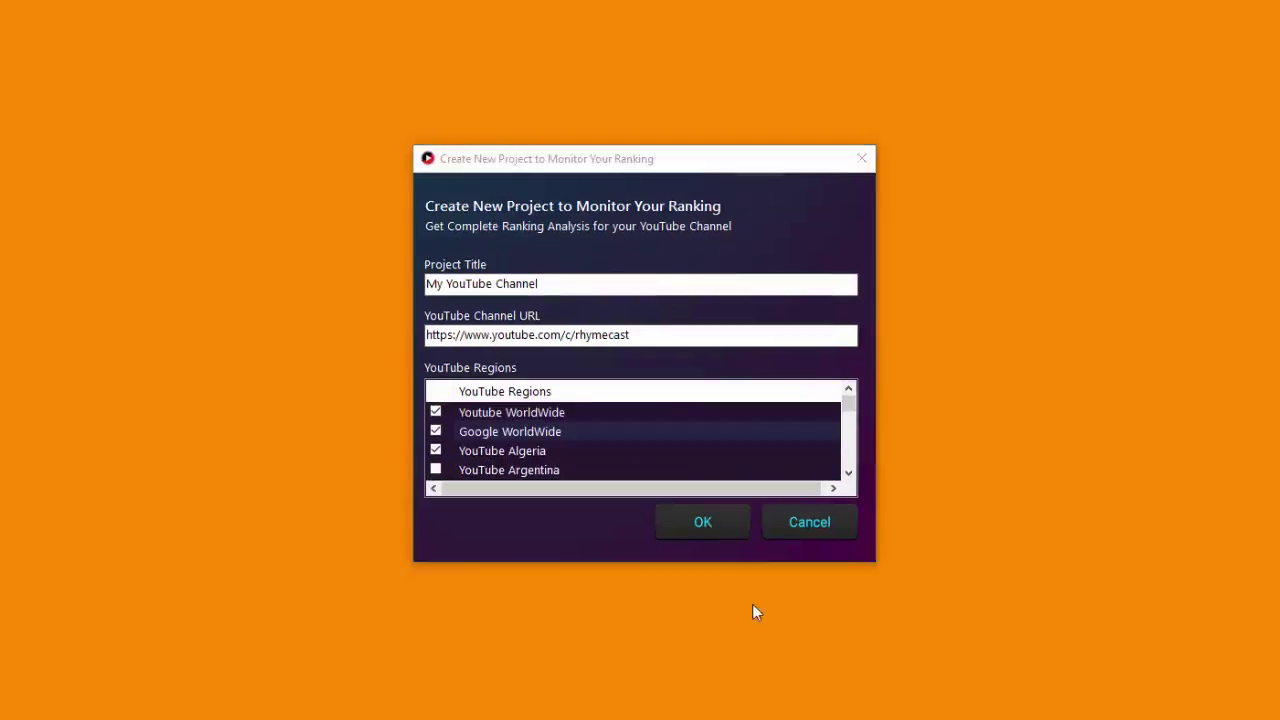
{"action": "left_click", "coordinate": [716, 527]}
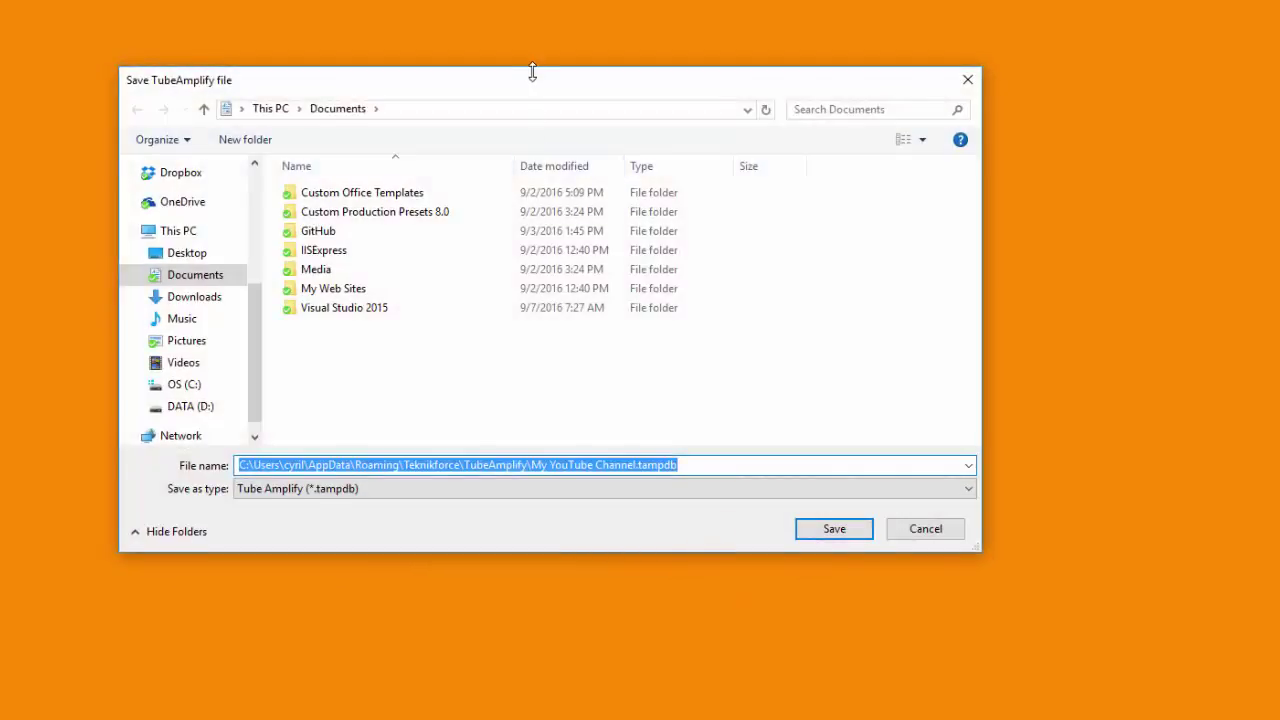
Save the project file under its existing name, My YouTube Channel.tampdb, in the Desktop folder
{"action": "left_click_drag", "start_coordinate": [531, 74], "coordinate": [500, 51]}
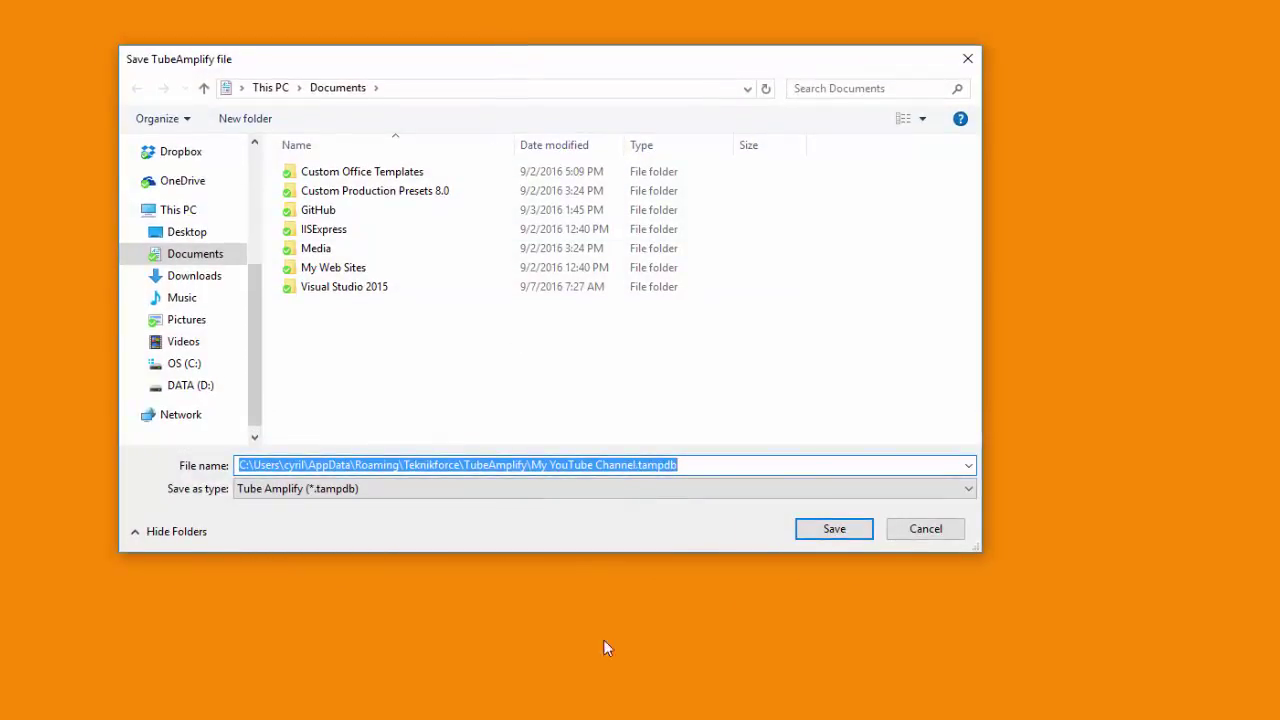
{"action": "left_click", "coordinate": [180, 211]}
{"action": "left_click", "coordinate": [189, 233]}
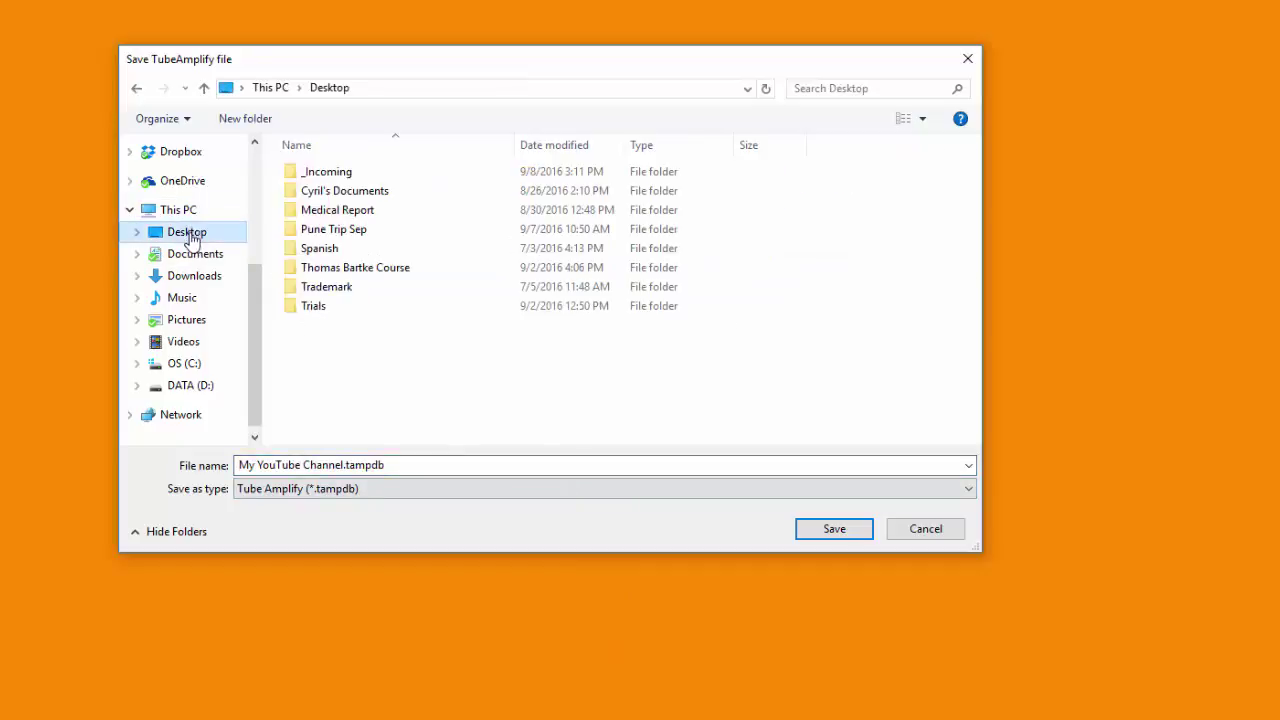
{"action": "left_click", "coordinate": [485, 464]}
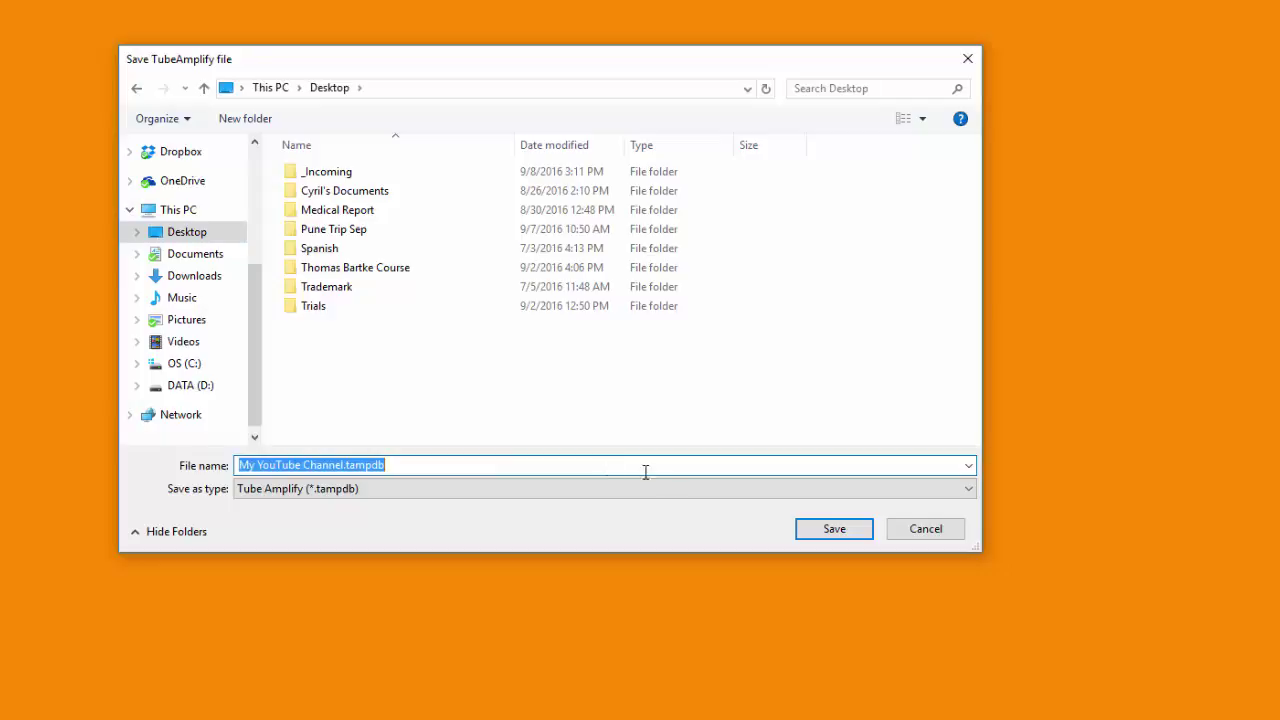
{"action": "left_click", "coordinate": [820, 532]}
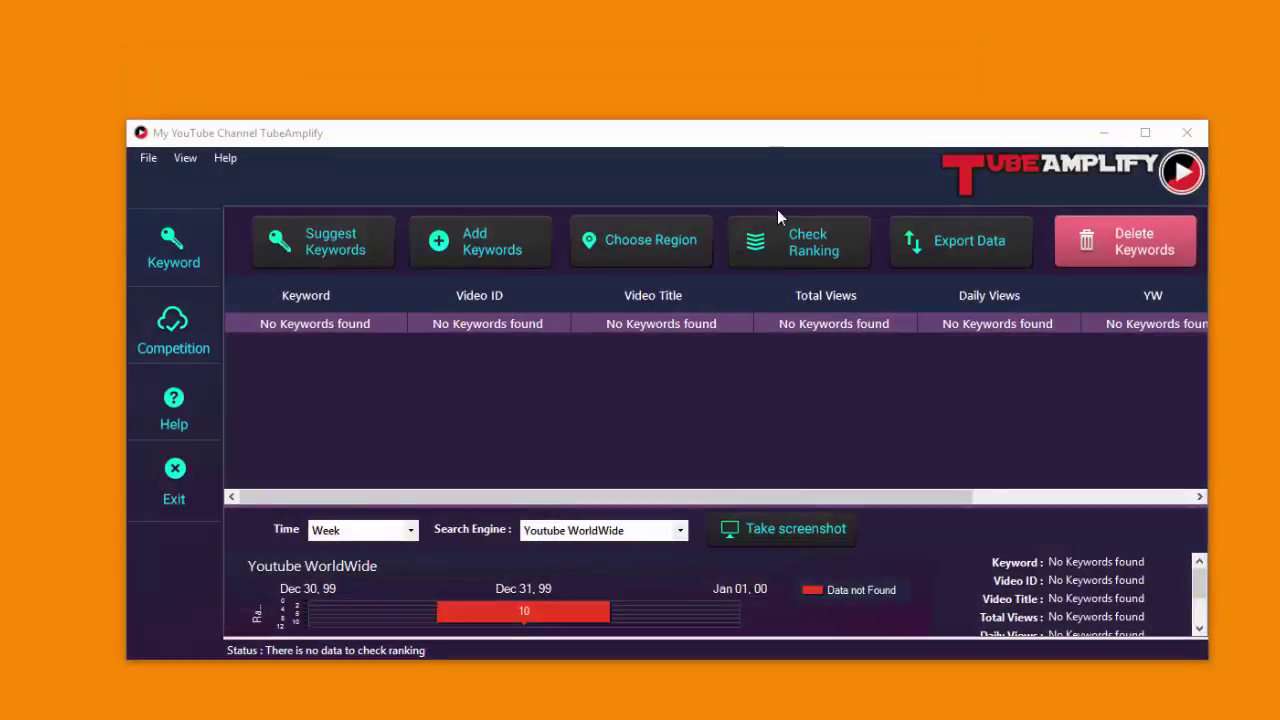
Move the project window to the top-left corner and enlarge it slightly
{"action": "left_click_drag", "start_coordinate": [766, 132], "coordinate": [650, 20]}
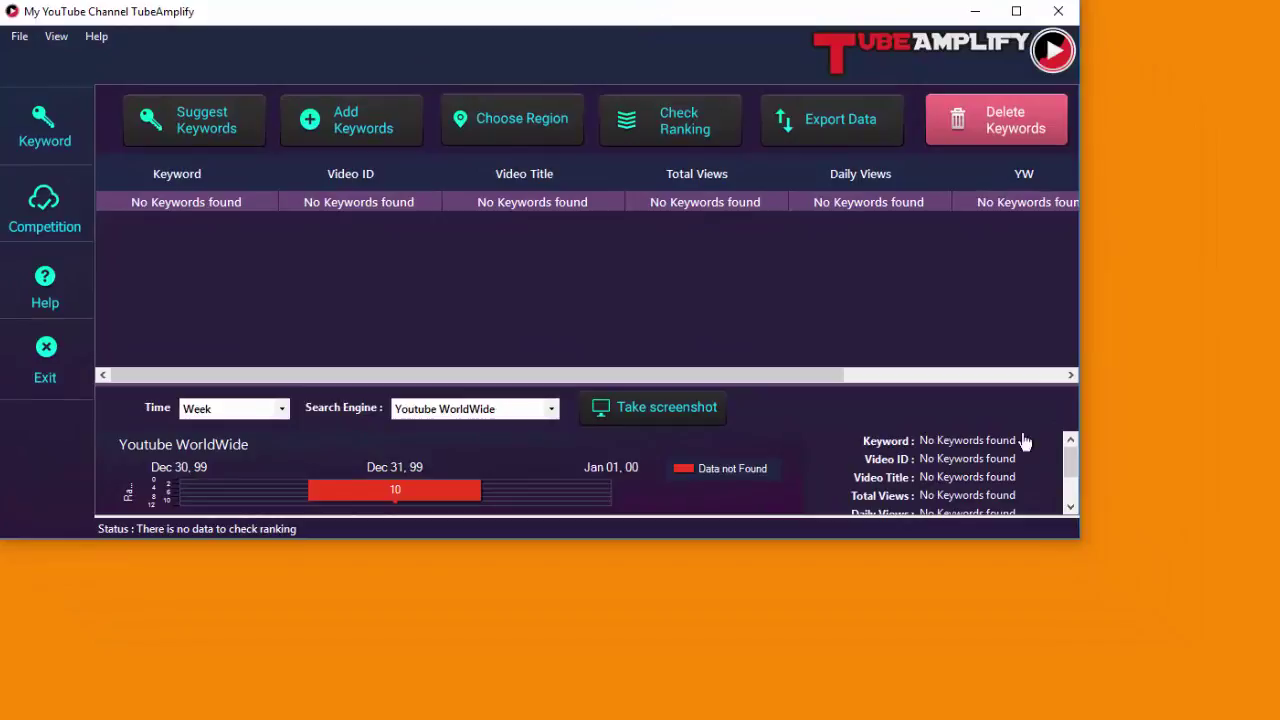
{"action": "left_click_drag", "start_coordinate": [1089, 549], "coordinate": [1278, 718]}
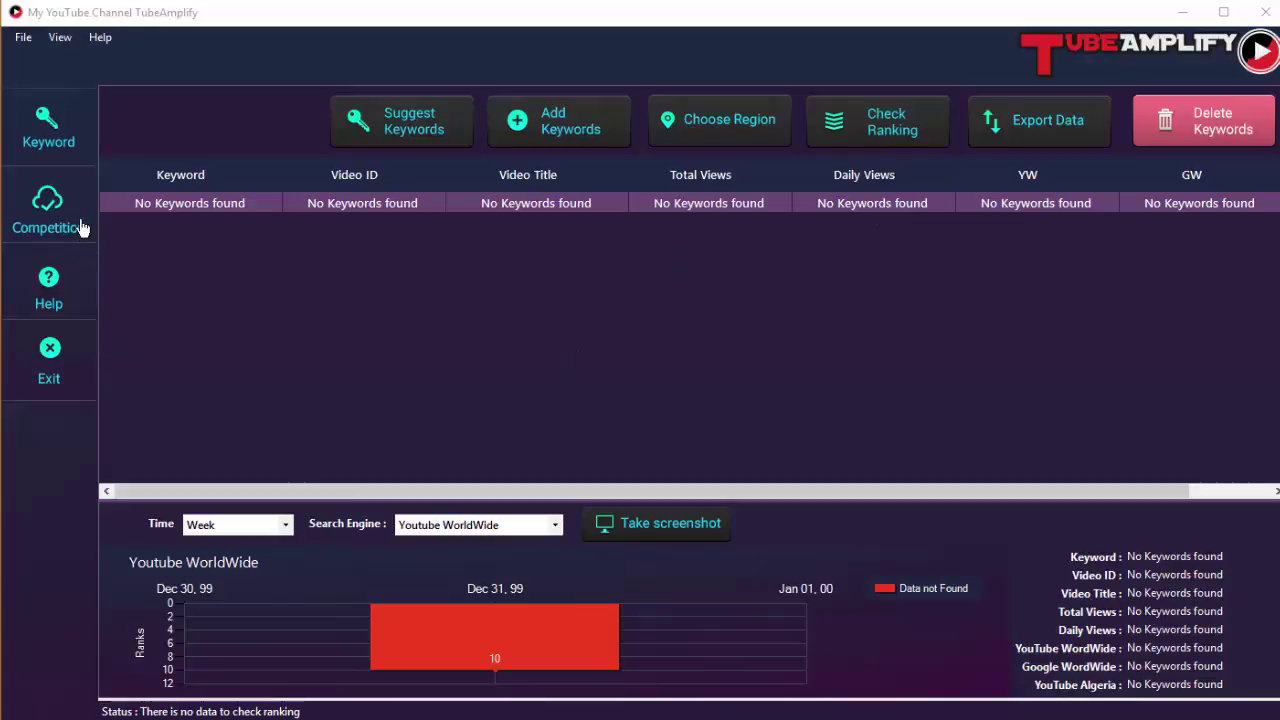
{"action": "left_click", "coordinate": [73, 150]}
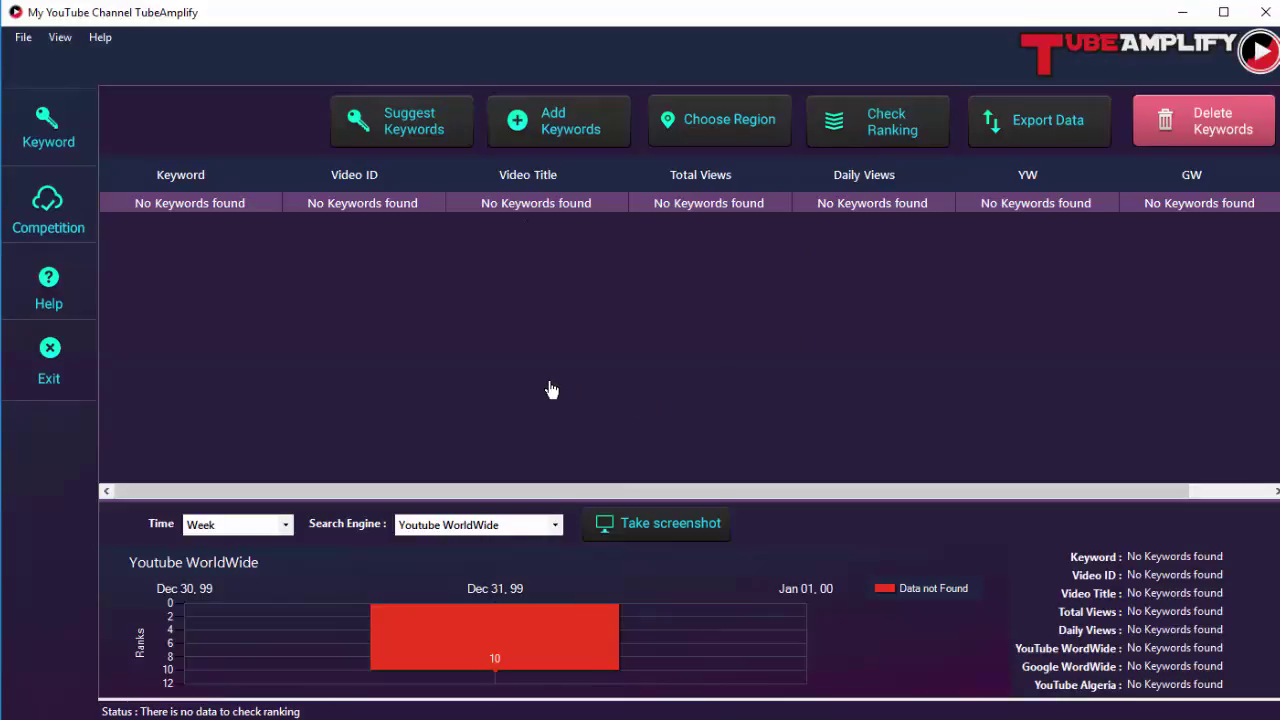
{"action": "left_click", "coordinate": [437, 139]}
Fetch keyword suggestions for 'toys' and copy all eight results to the clipboard
{"action": "left_click_drag", "start_coordinate": [801, 358], "coordinate": [762, 250]}
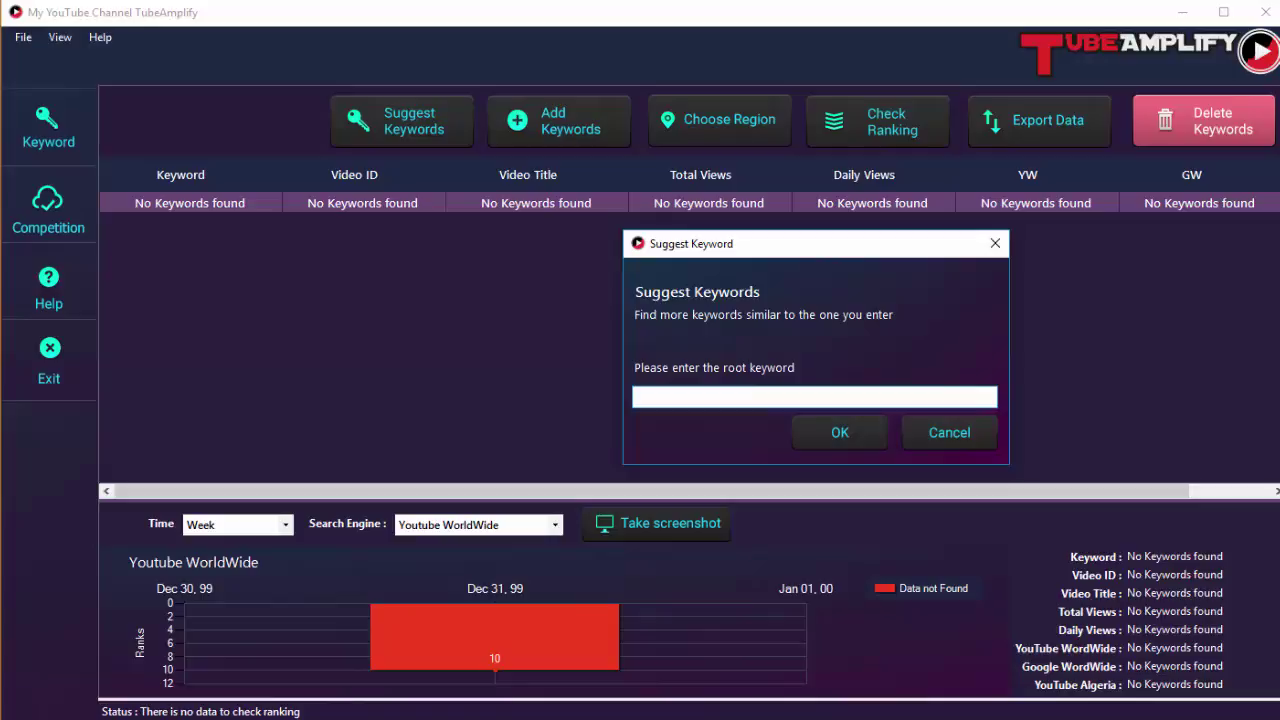
{"action": "left_click_drag", "start_coordinate": [700, 243], "coordinate": [680, 292]}
{"action": "type", "text": "toys"}
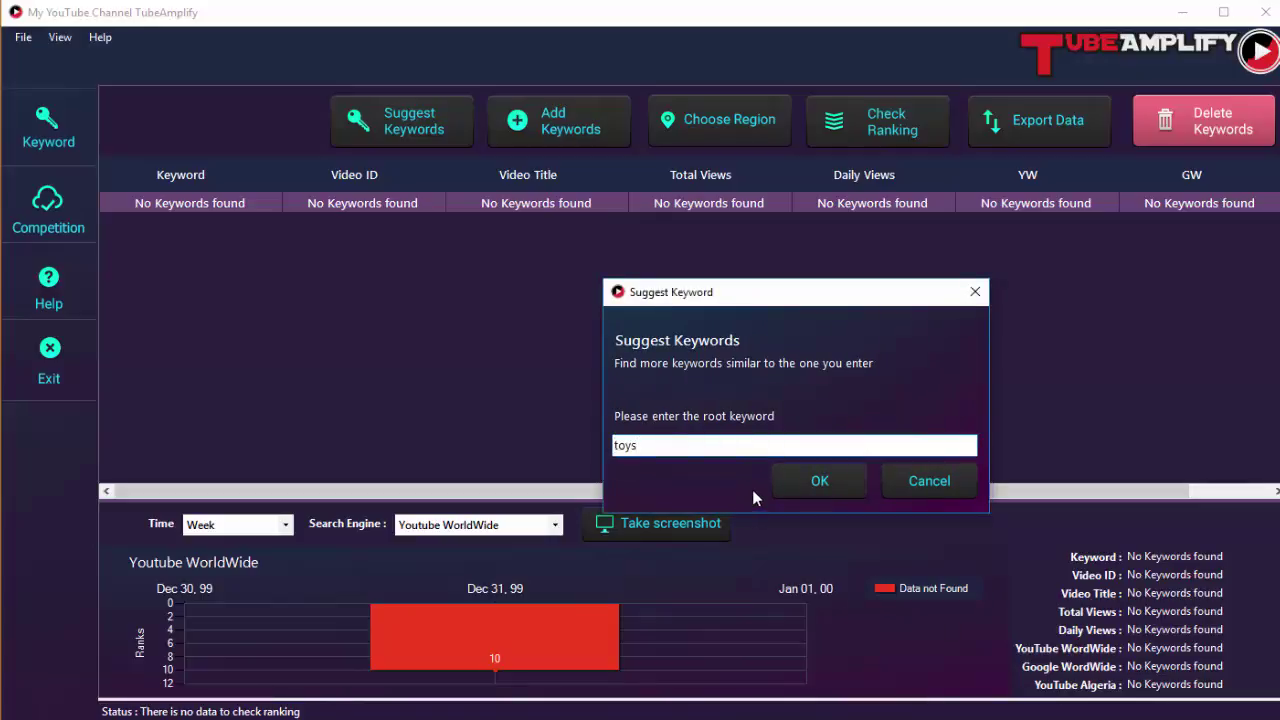
{"action": "left_click", "coordinate": [822, 484]}
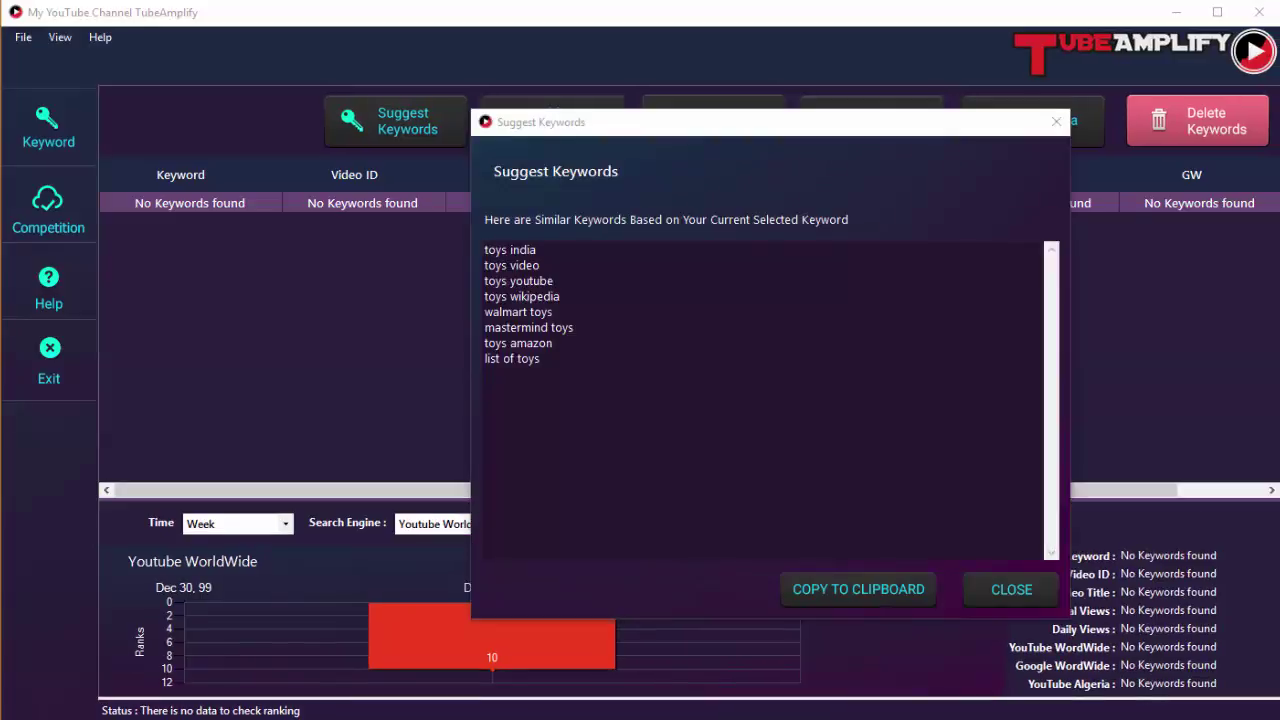
{"action": "key", "text": "ctrl+a"}
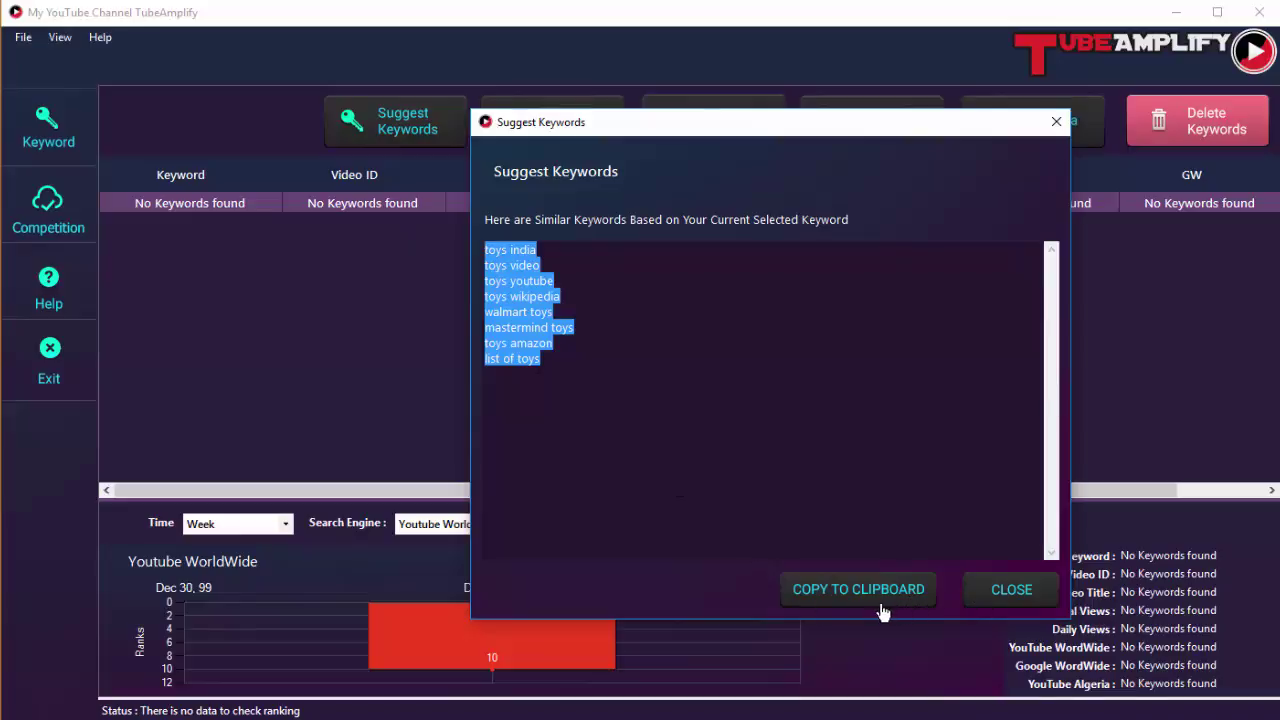
{"action": "left_click", "coordinate": [1008, 600]}
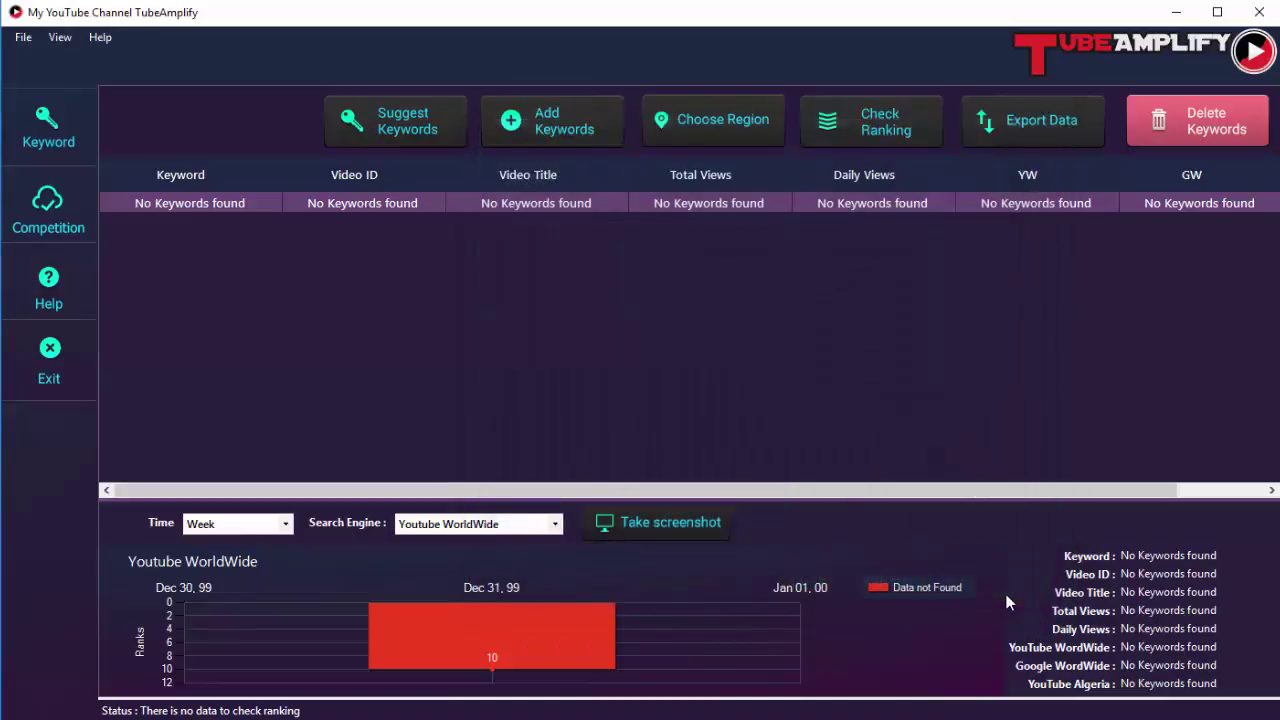
Add the keyword 'toys video', leaving the existing-video choice at No Videos
{"action": "left_click", "coordinate": [551, 136]}
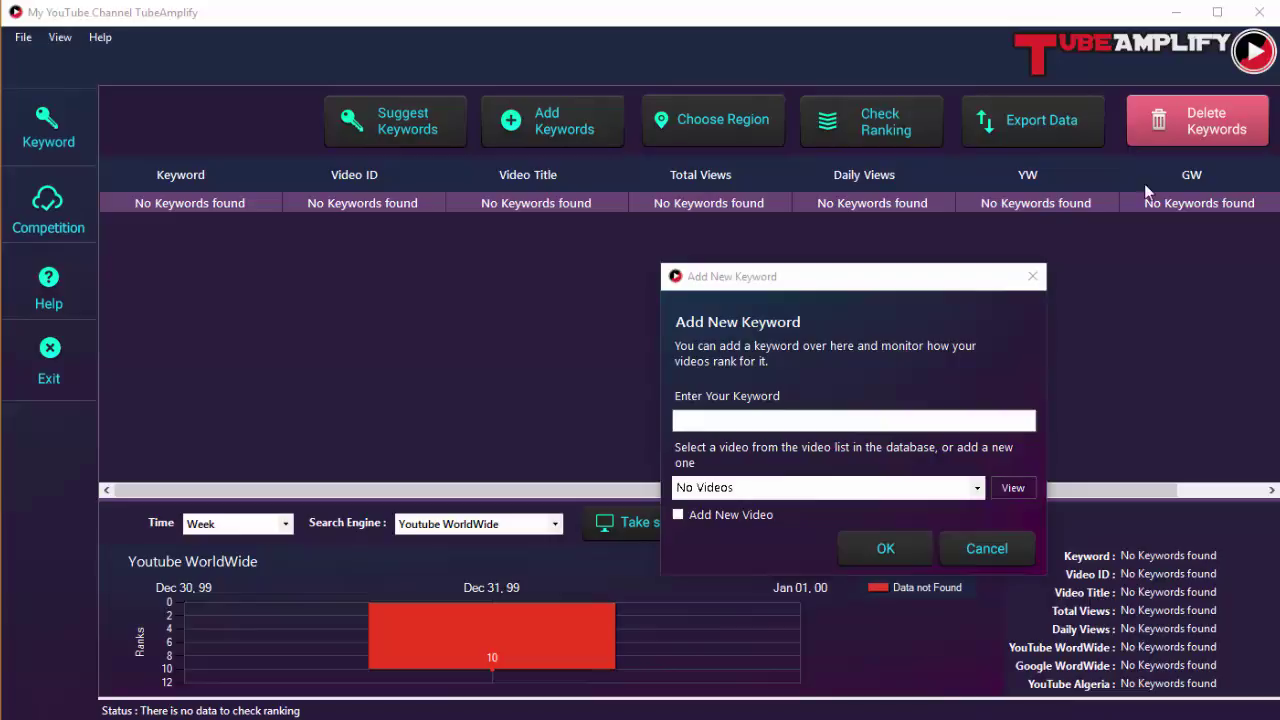
{"action": "left_click", "coordinate": [802, 424]}
{"action": "type", "text": "toys video"}
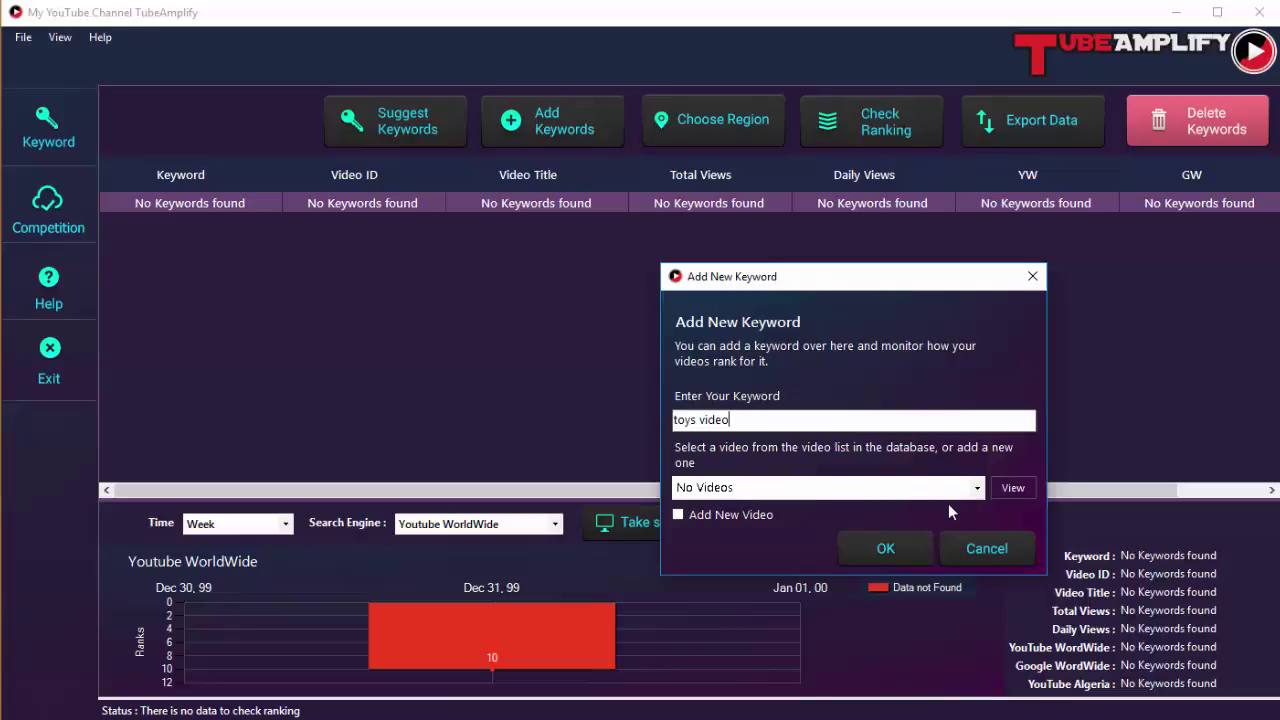
{"action": "left_click", "coordinate": [976, 488]}
{"action": "left_click", "coordinate": [975, 489]}
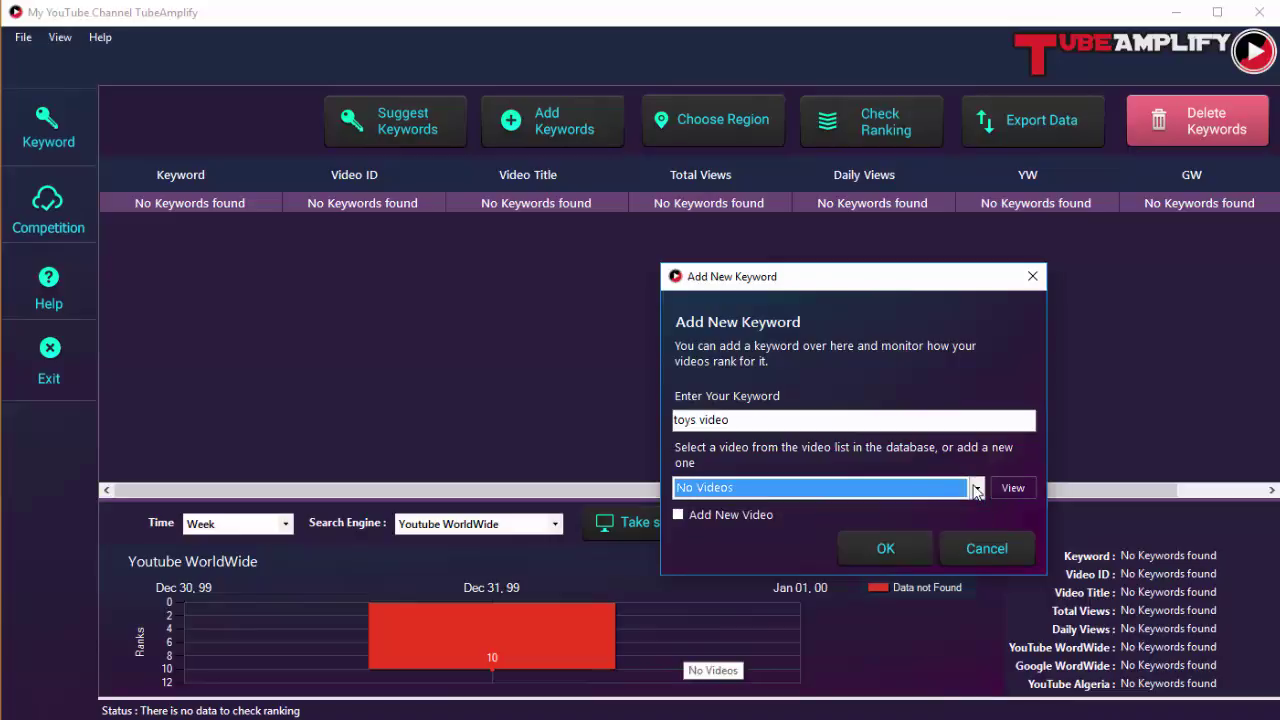
{"action": "left_click", "coordinate": [976, 488]}
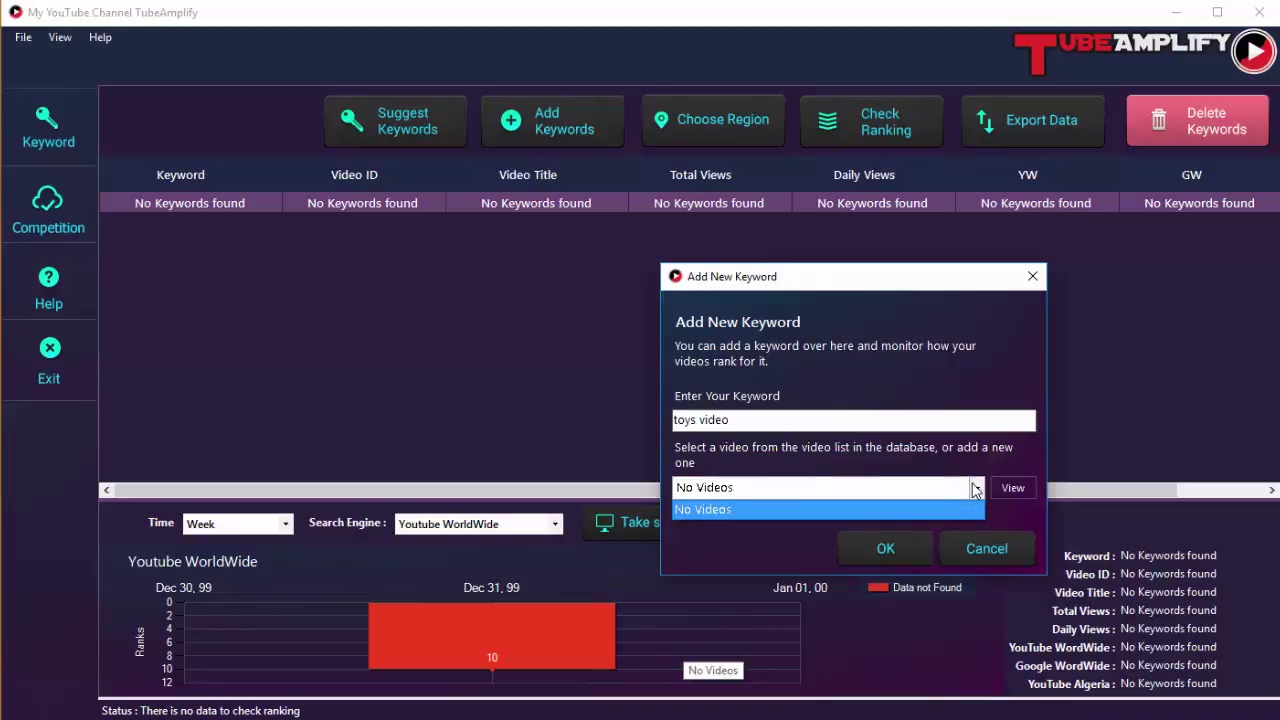
{"action": "left_click", "coordinate": [975, 488]}
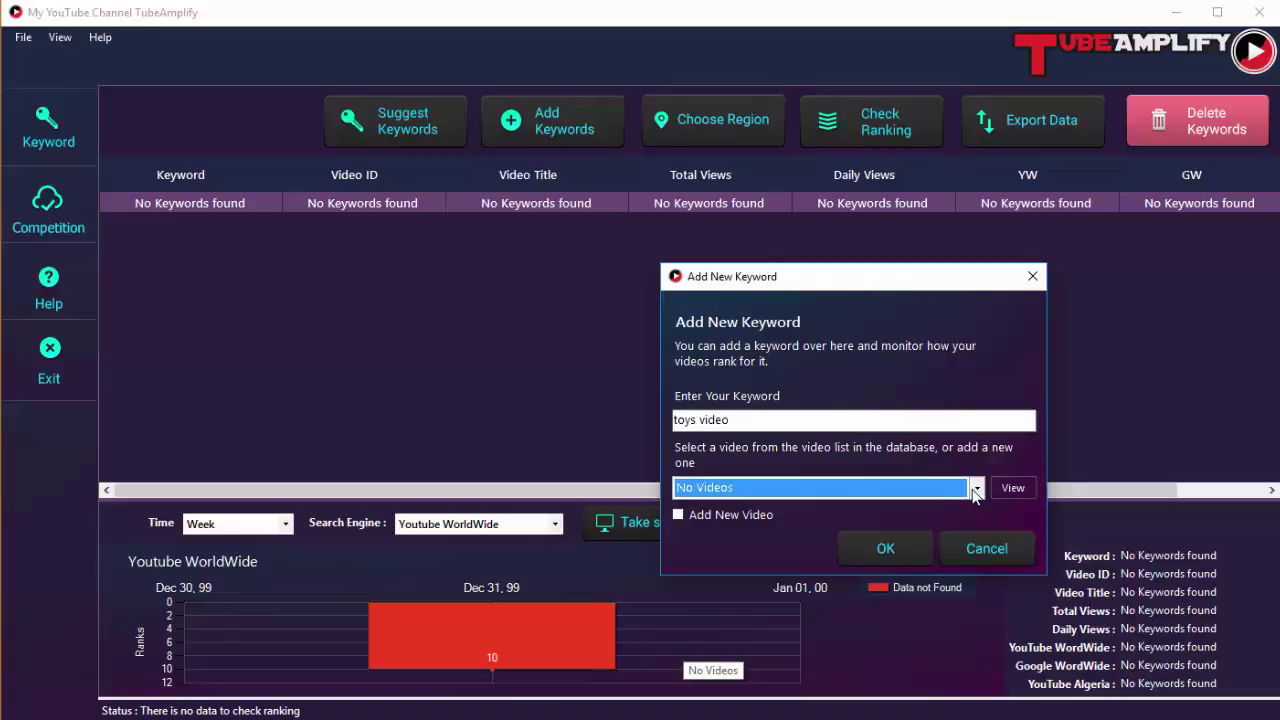
{"action": "left_click", "coordinate": [975, 488]}
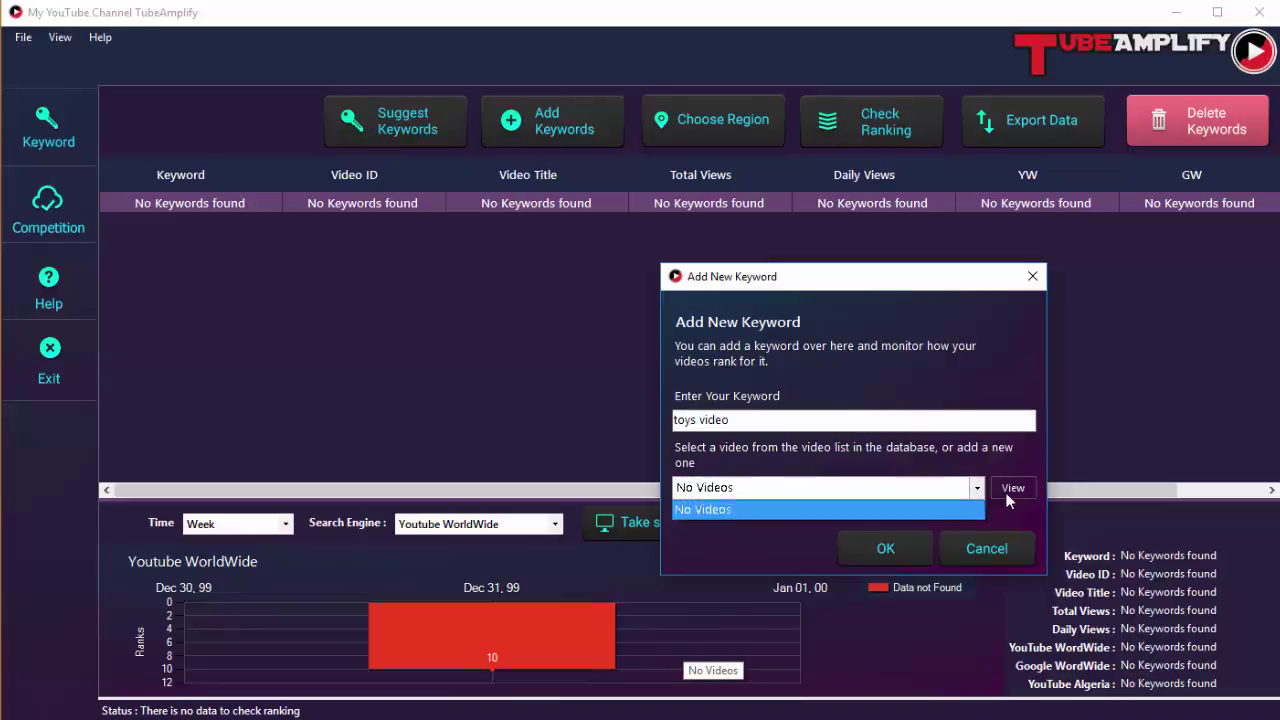
{"action": "left_click", "coordinate": [1012, 478]}
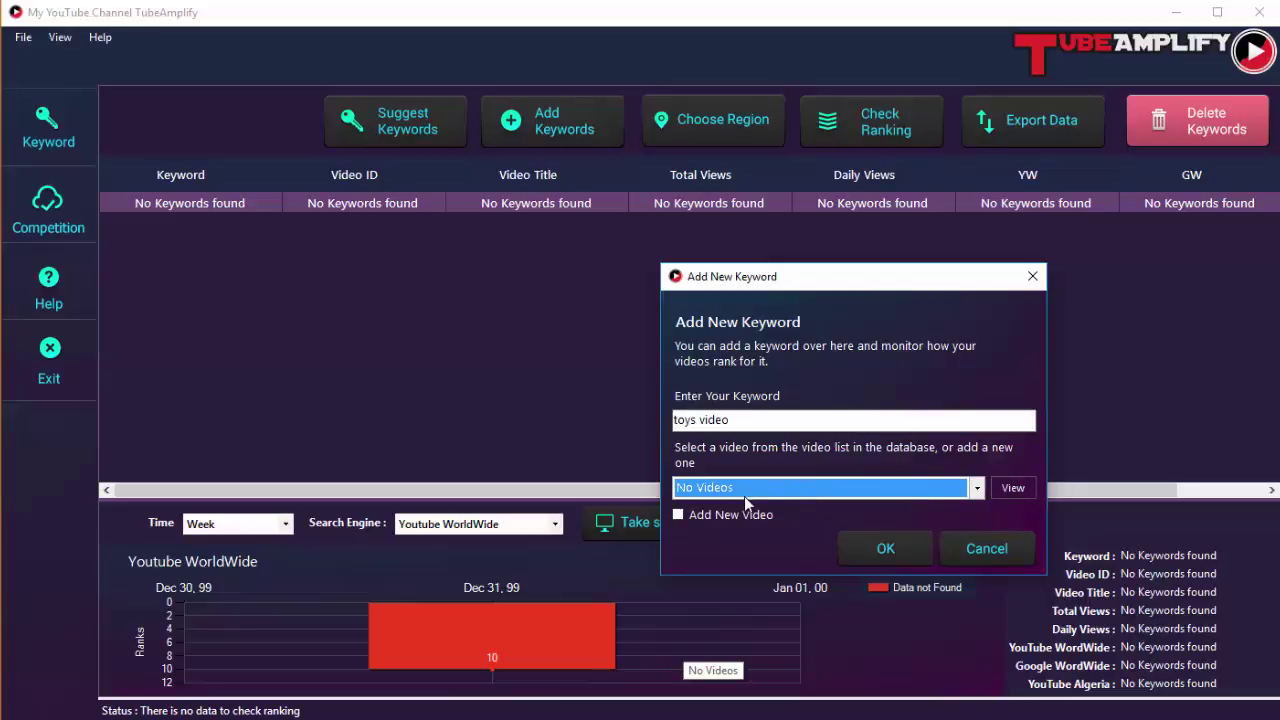
Attach a new video by its pasted YouTube URL and save the keyword
{"action": "left_click", "coordinate": [757, 522]}
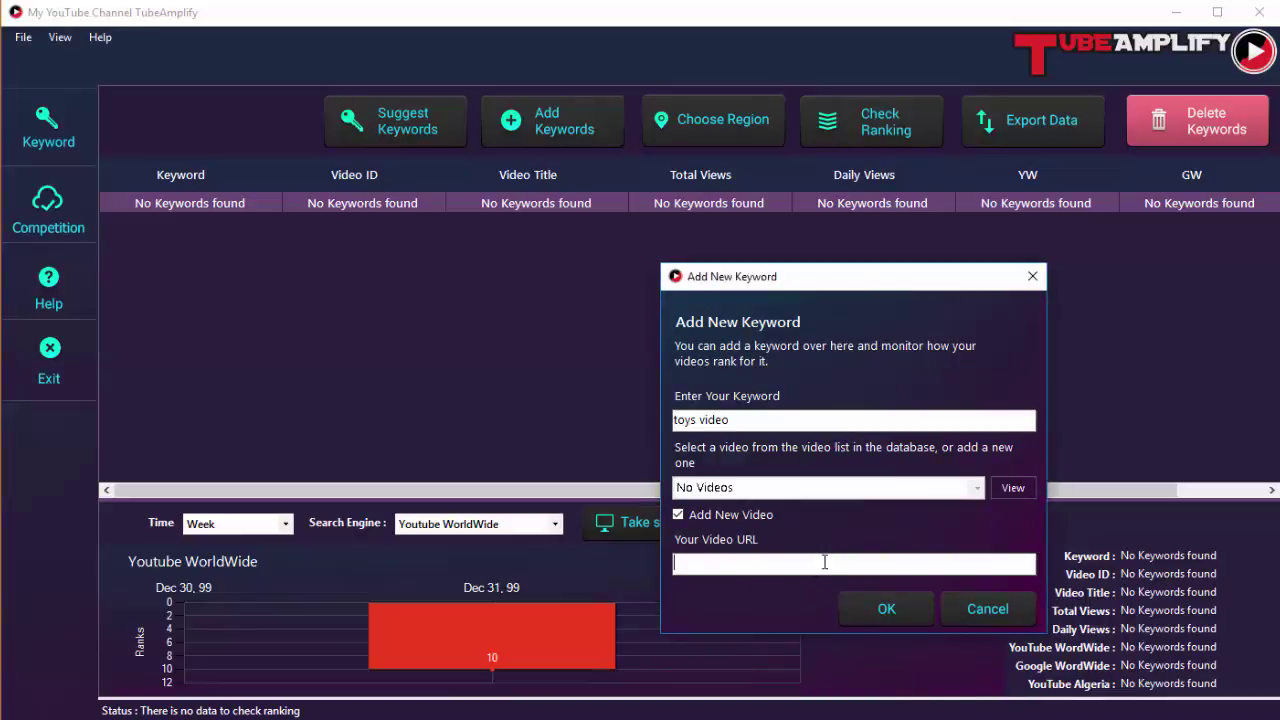
{"action": "type", "text": "https://www.youtube.com/watch?v=4UnQfoFiCe8"}
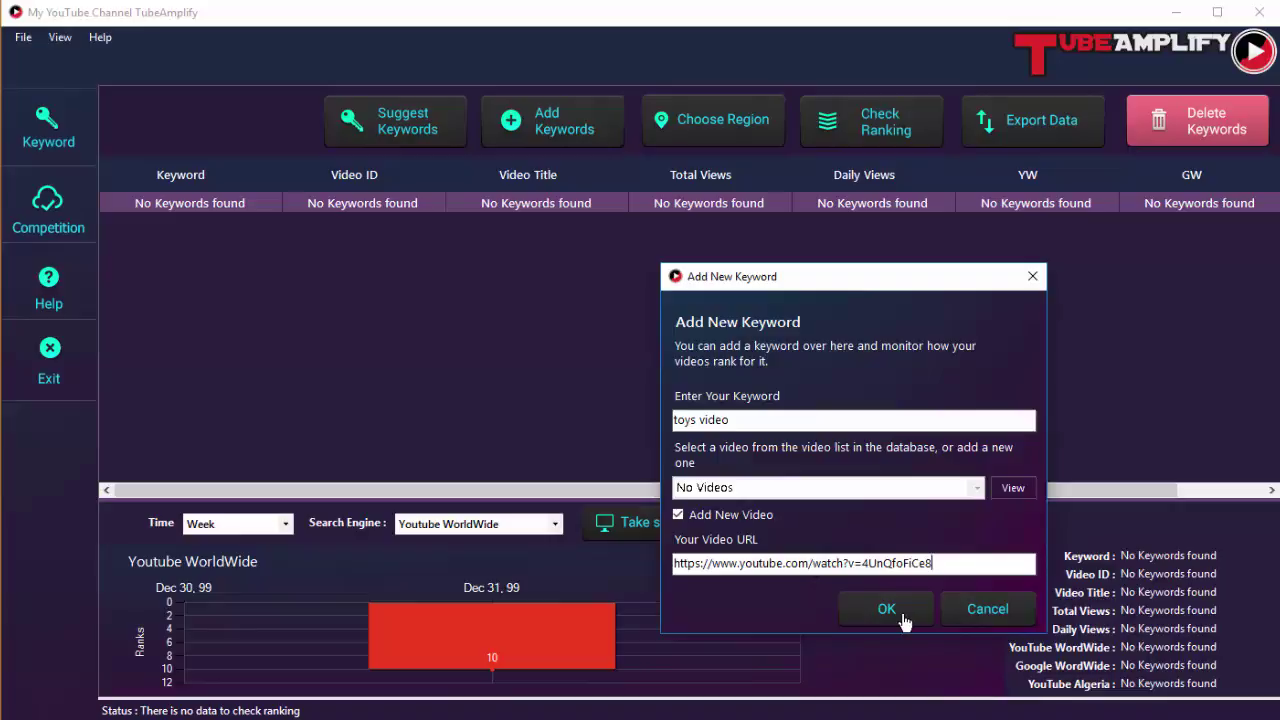
{"action": "left_click", "coordinate": [886, 611]}
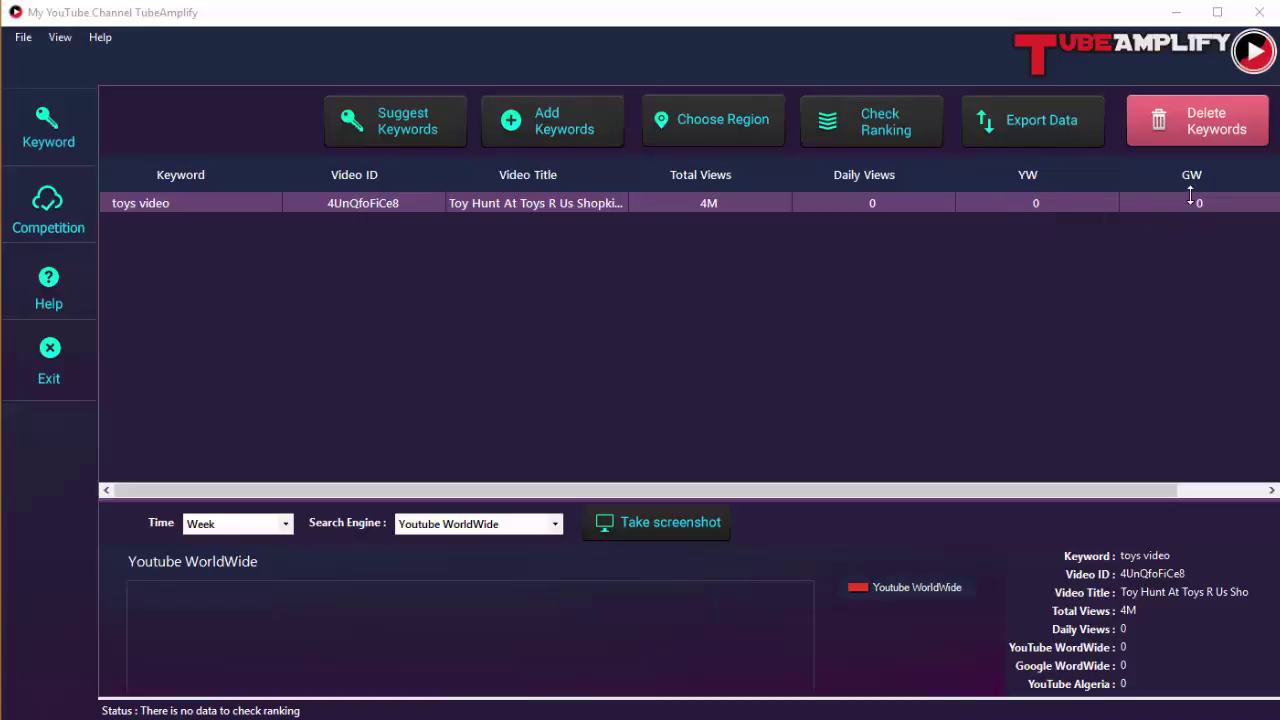
Scroll the keyword table sideways to review the railway video's ranks: YouTube 3, Google 68
{"action": "left_click_drag", "start_coordinate": [843, 494], "coordinate": [997, 441]}
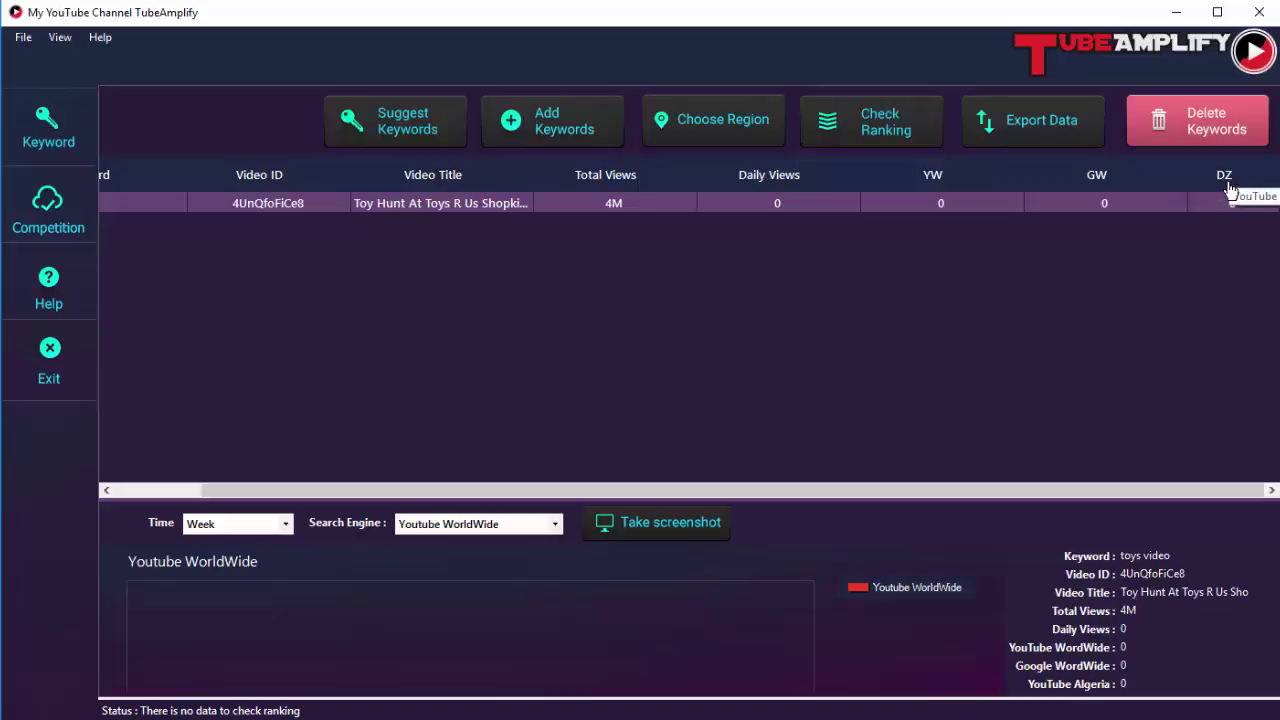
{"action": "mouse_move", "coordinate": [880, 491]}
{"action": "left_mouse_down"}
{"action": "mouse_move", "coordinate": [786, 492]}
{"action": "mouse_move", "coordinate": [1006, 520]}
{"action": "mouse_move", "coordinate": [947, 493]}
{"action": "mouse_move", "coordinate": [876, 493]}
{"action": "left_mouse_up"}
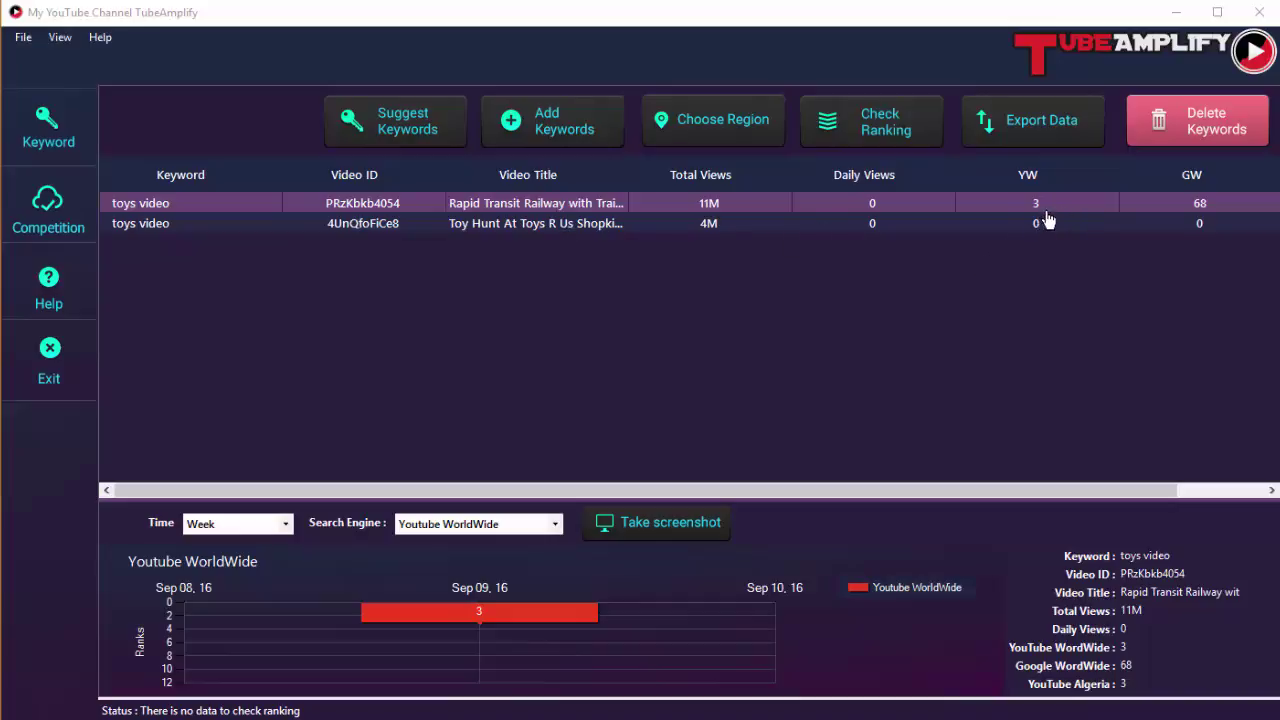
Make the ranking chart area taller and set its time range from Week to Today
{"action": "left_click_drag", "start_coordinate": [527, 490], "coordinate": [617, 490]}
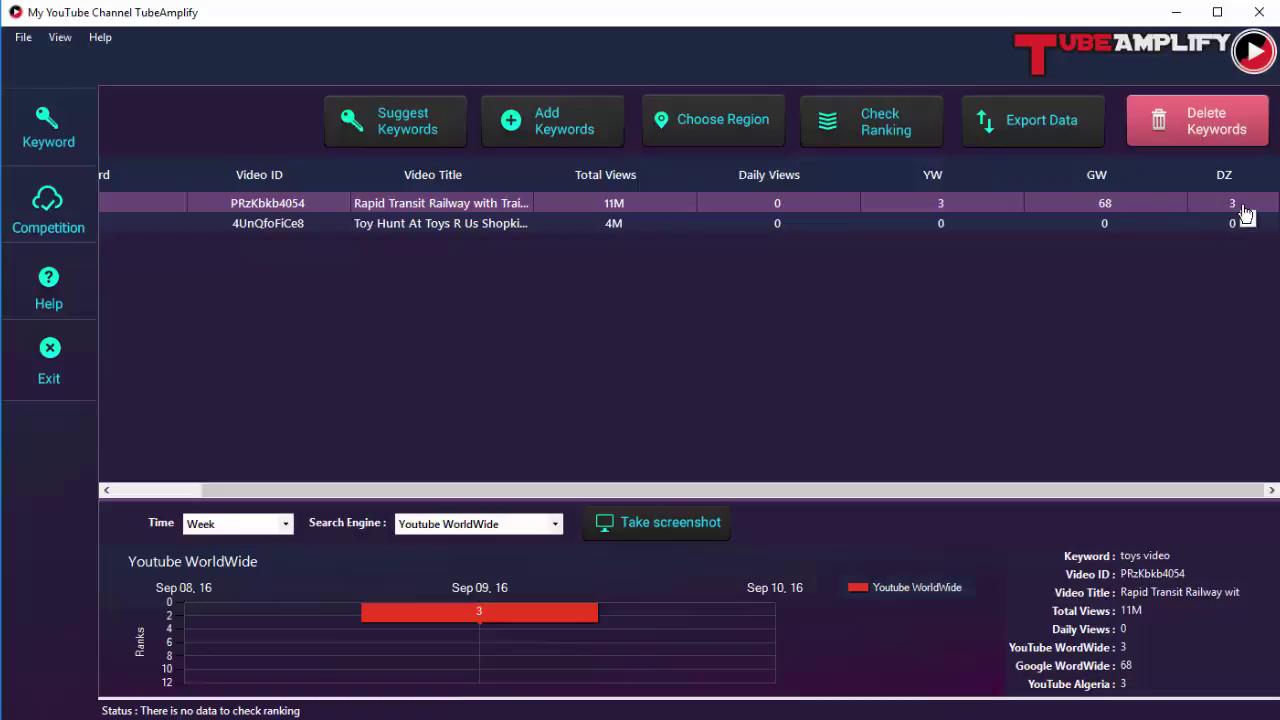
{"action": "left_click_drag", "start_coordinate": [646, 494], "coordinate": [508, 494]}
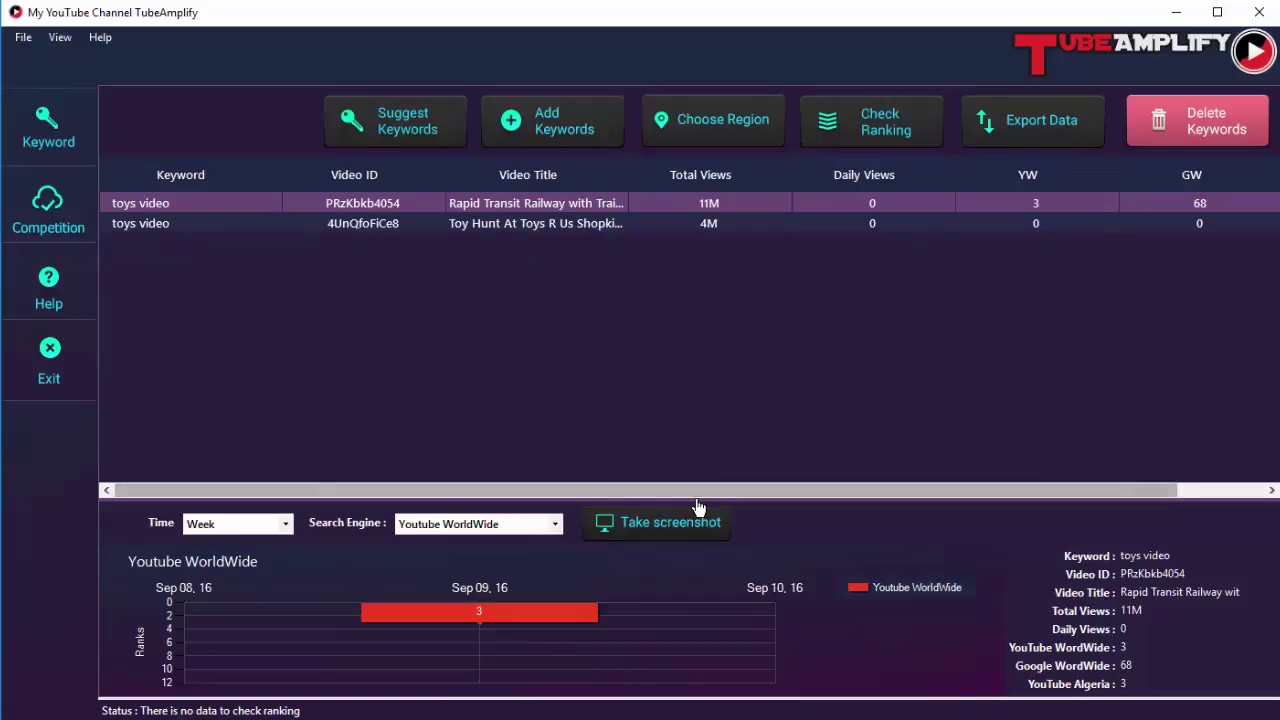
{"action": "left_click_drag", "start_coordinate": [696, 498], "coordinate": [665, 363]}
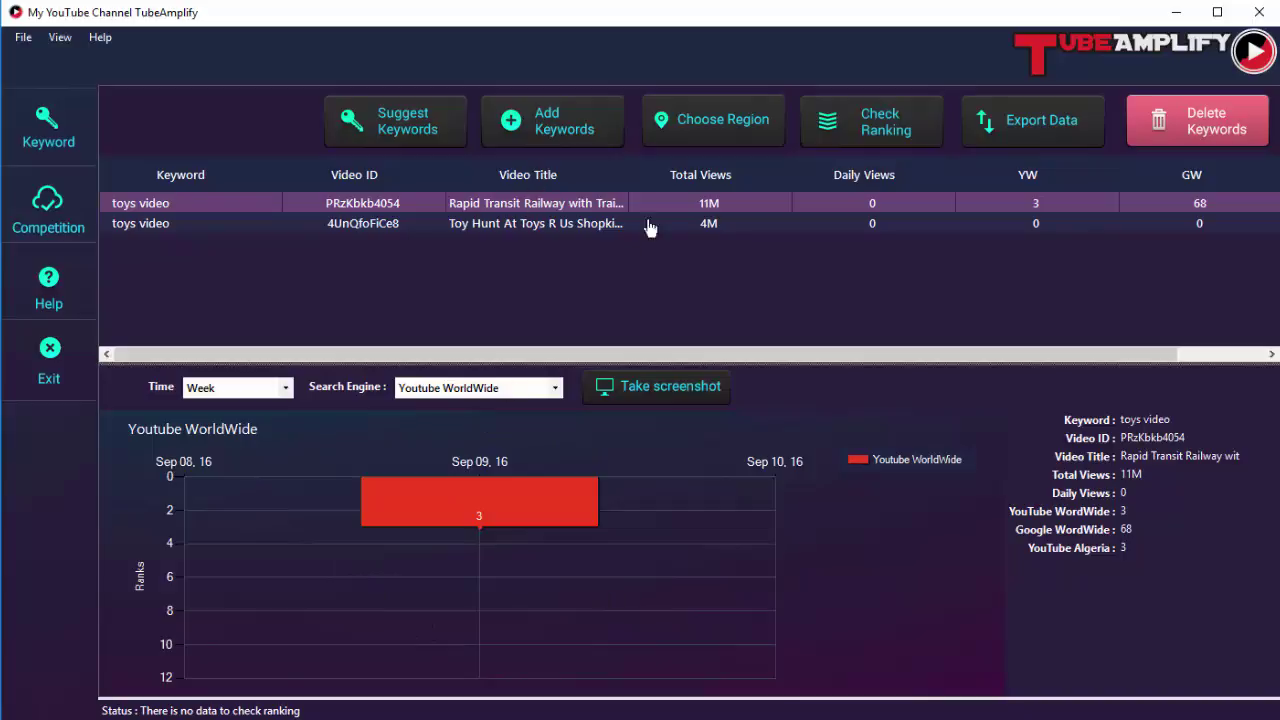
{"action": "left_click", "coordinate": [287, 389]}
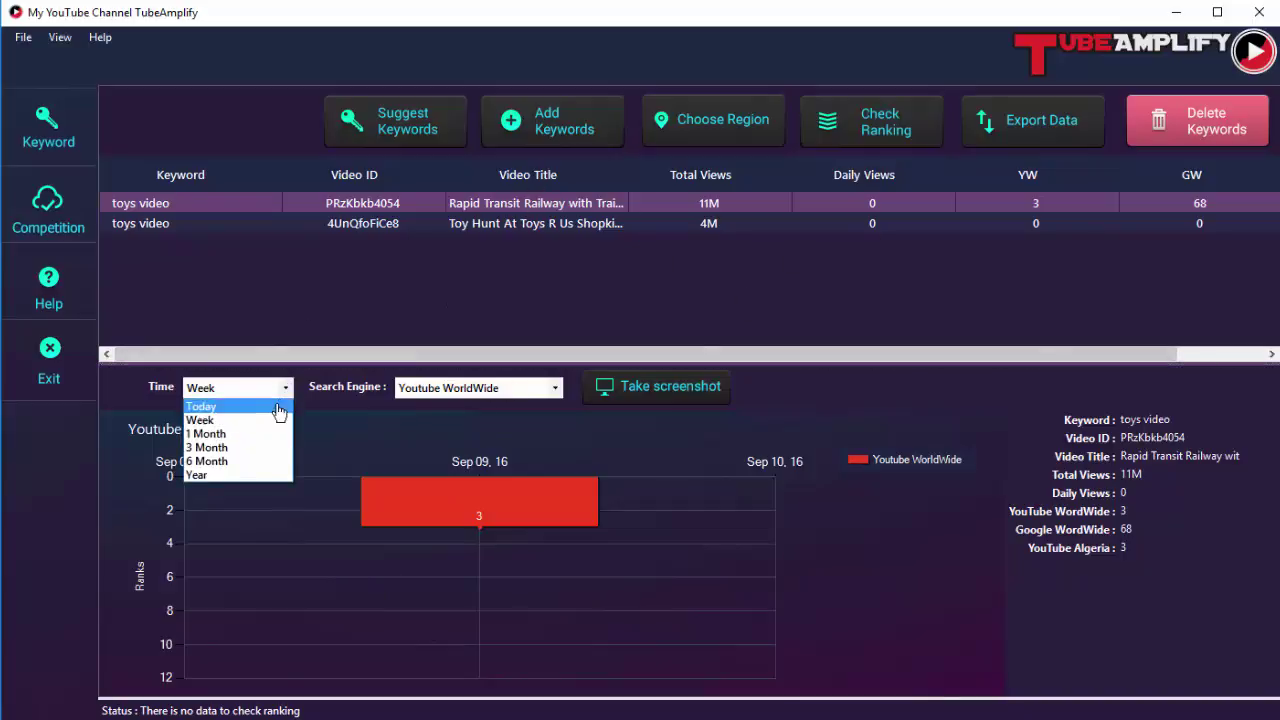
{"action": "left_click", "coordinate": [277, 409]}
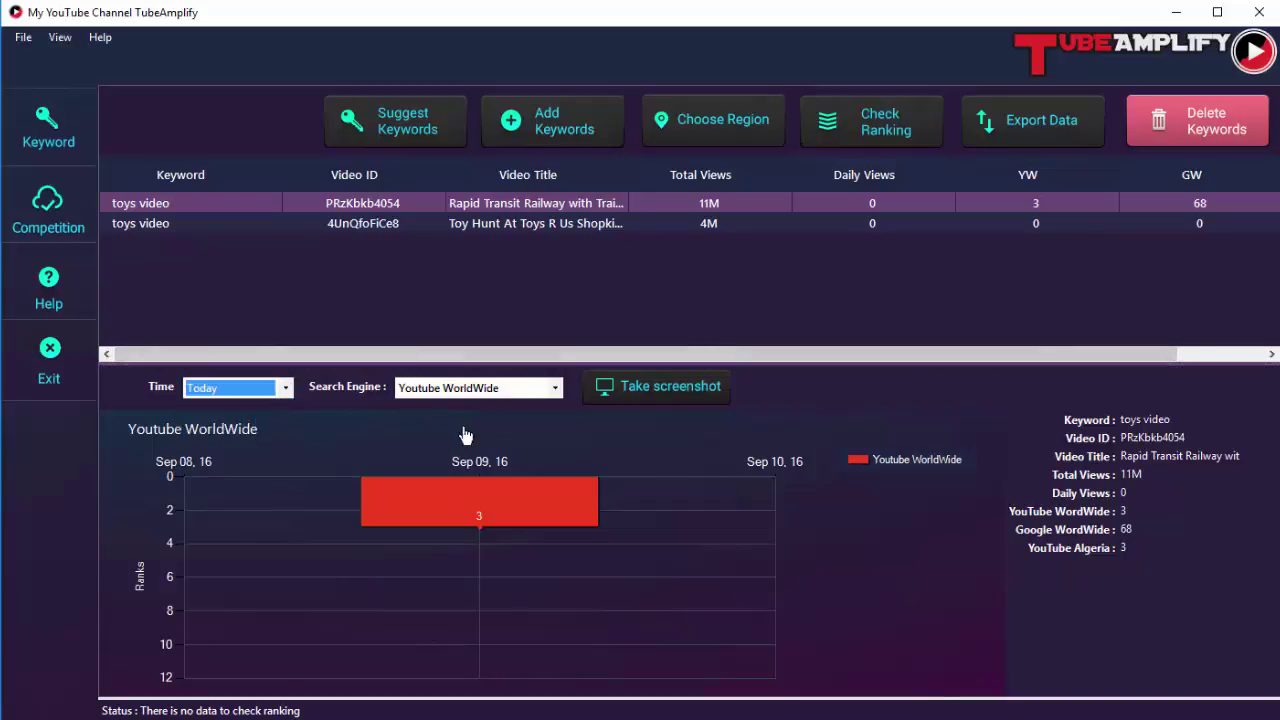
{"action": "left_click", "coordinate": [284, 390]}
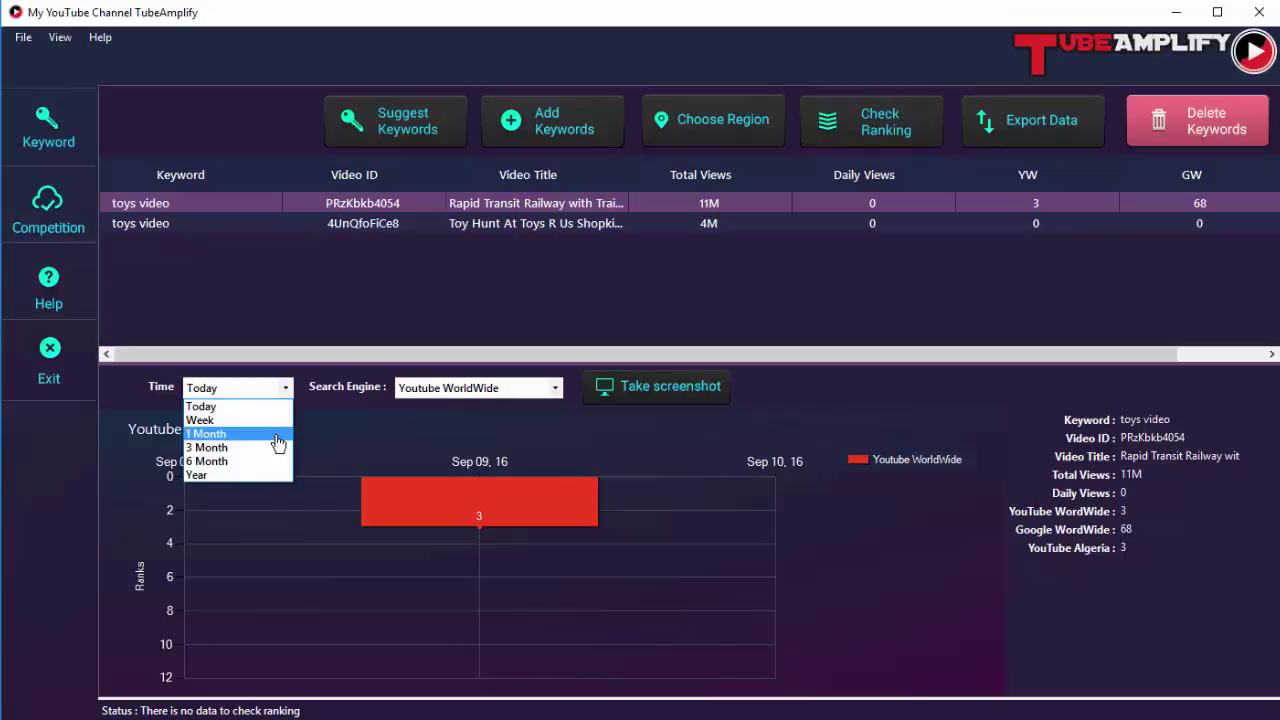
{"action": "left_click", "coordinate": [279, 435]}
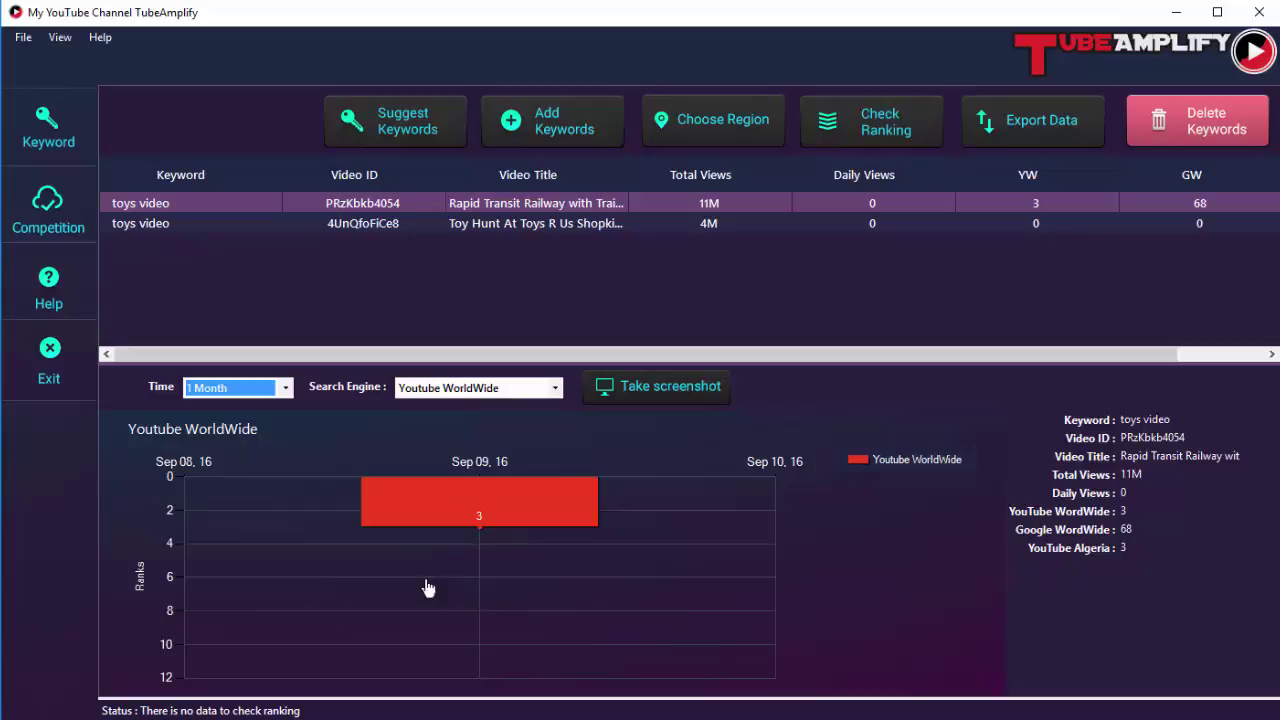
{"action": "left_click", "coordinate": [283, 389]}
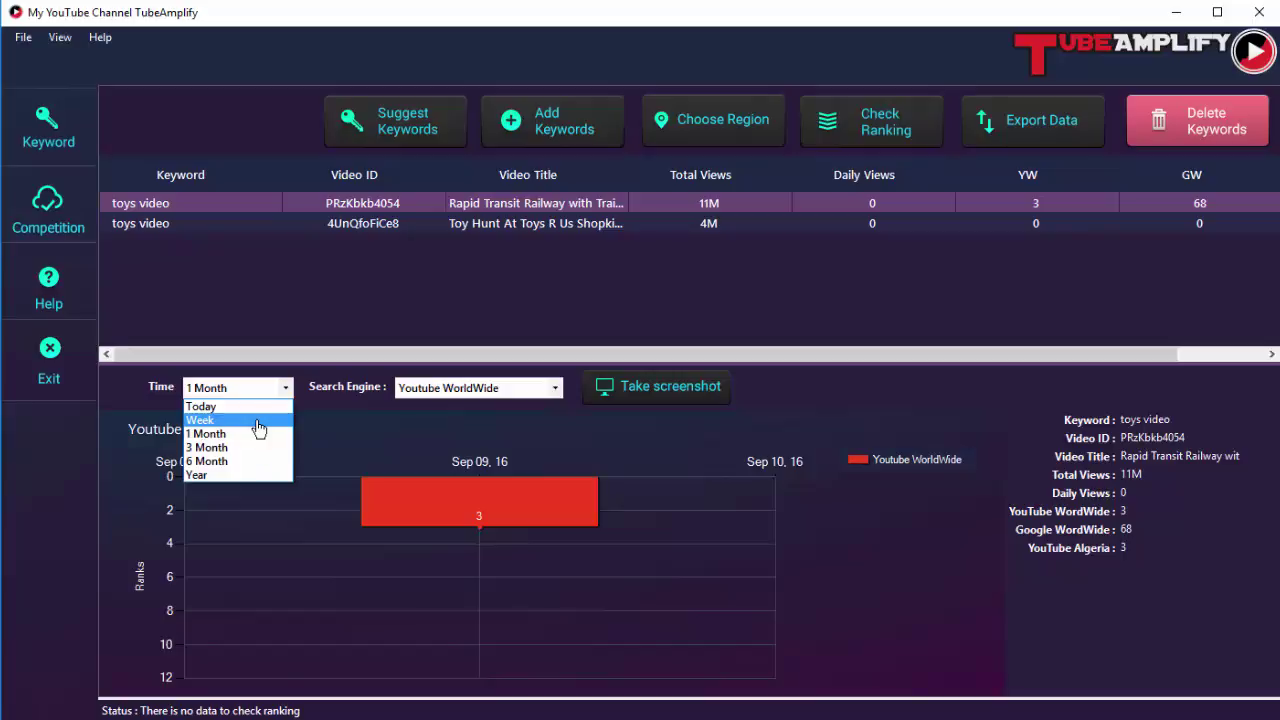
{"action": "left_click", "coordinate": [255, 406]}
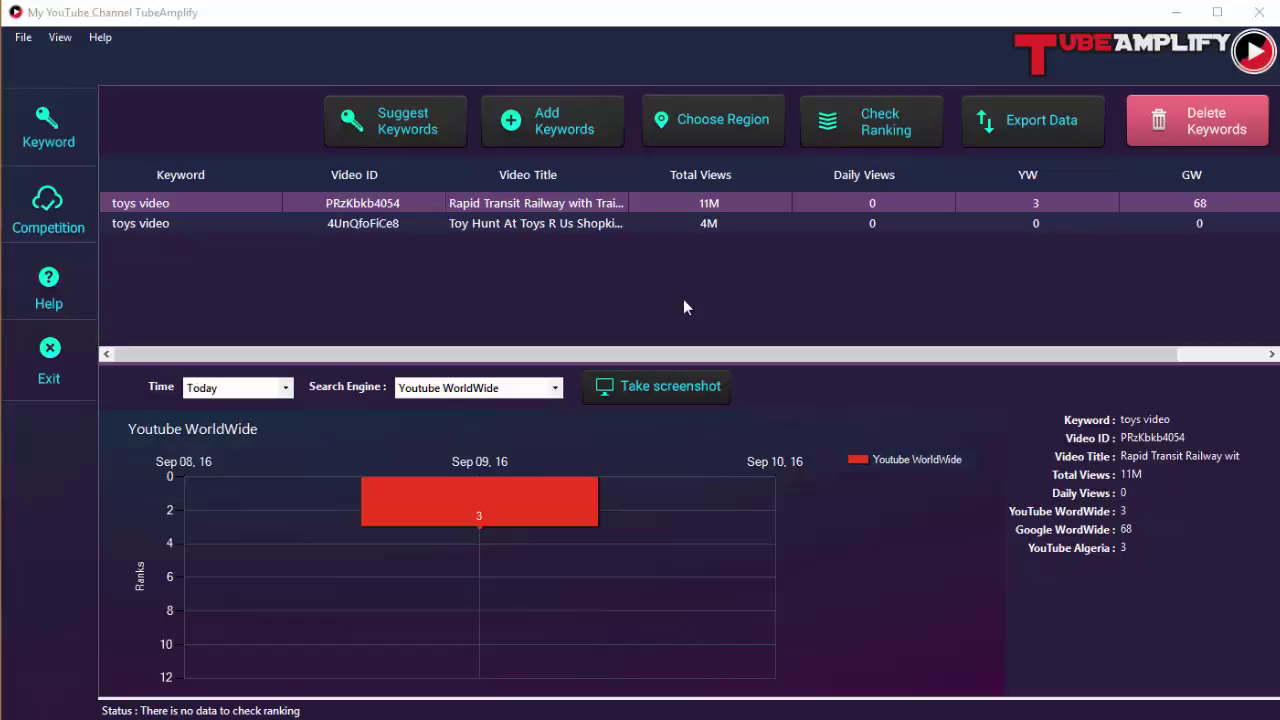
Chart the rankings on Google WorldWide and YouTube Algeria, then settle on All search engines
{"action": "left_click", "coordinate": [545, 391]}
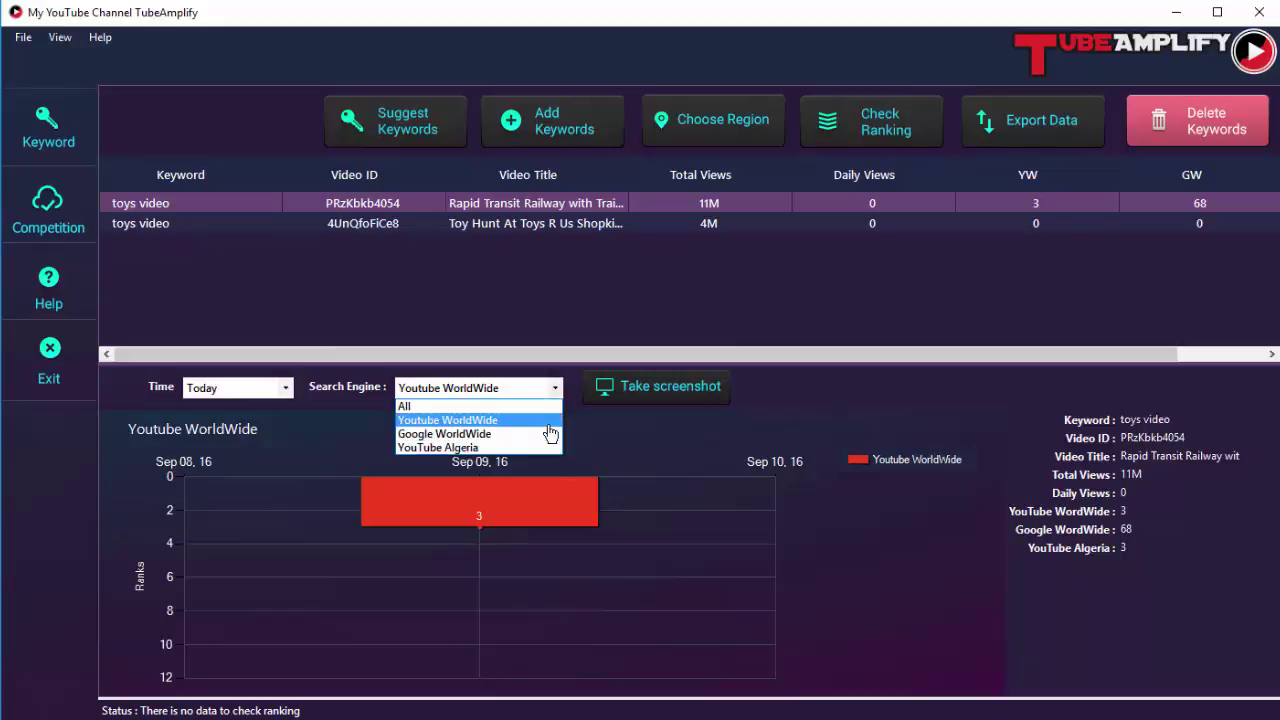
{"action": "left_click", "coordinate": [545, 434]}
{"action": "left_click", "coordinate": [537, 396]}
{"action": "left_click", "coordinate": [534, 394]}
{"action": "left_click", "coordinate": [534, 394]}
{"action": "left_click", "coordinate": [538, 448]}
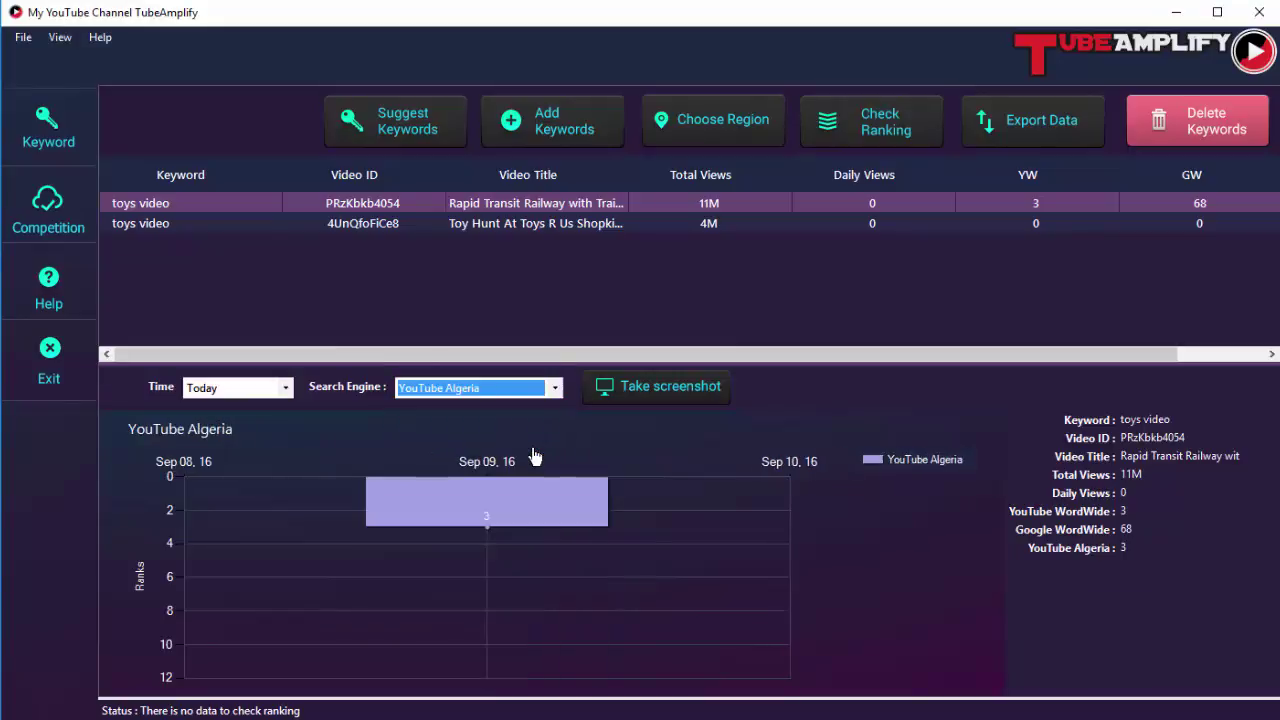
{"action": "left_click", "coordinate": [530, 392]}
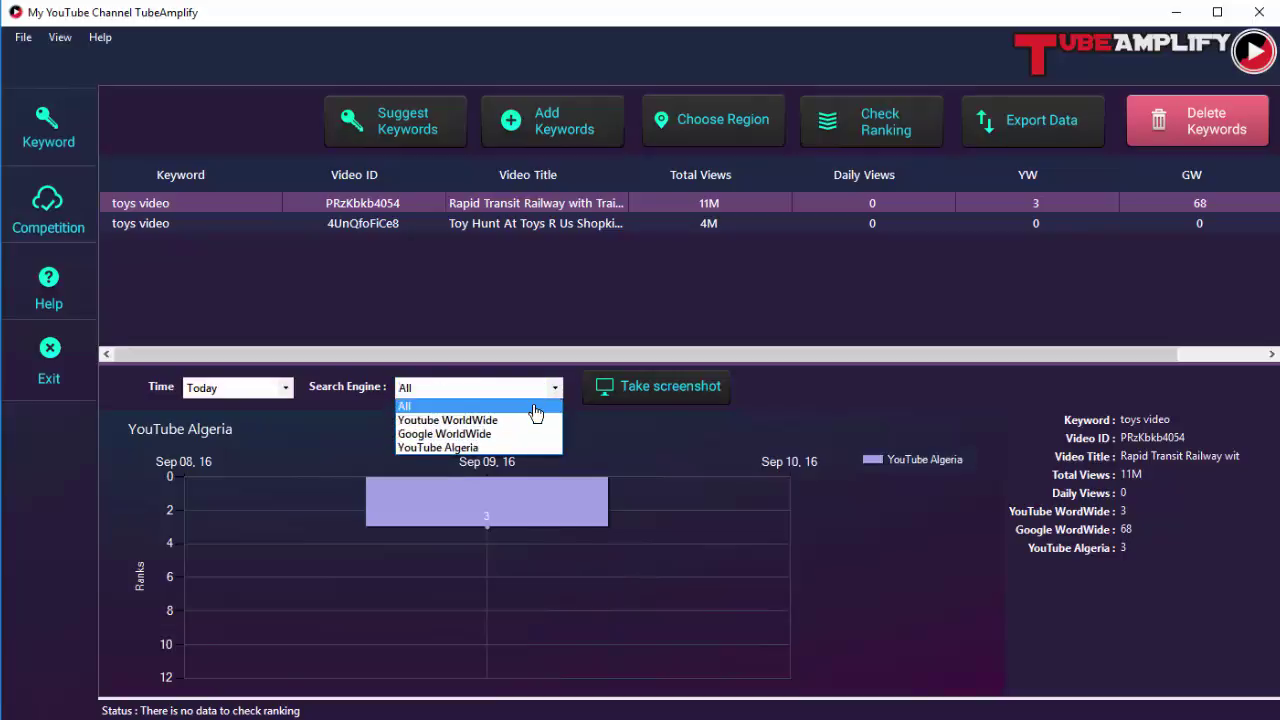
{"action": "left_click", "coordinate": [535, 406]}
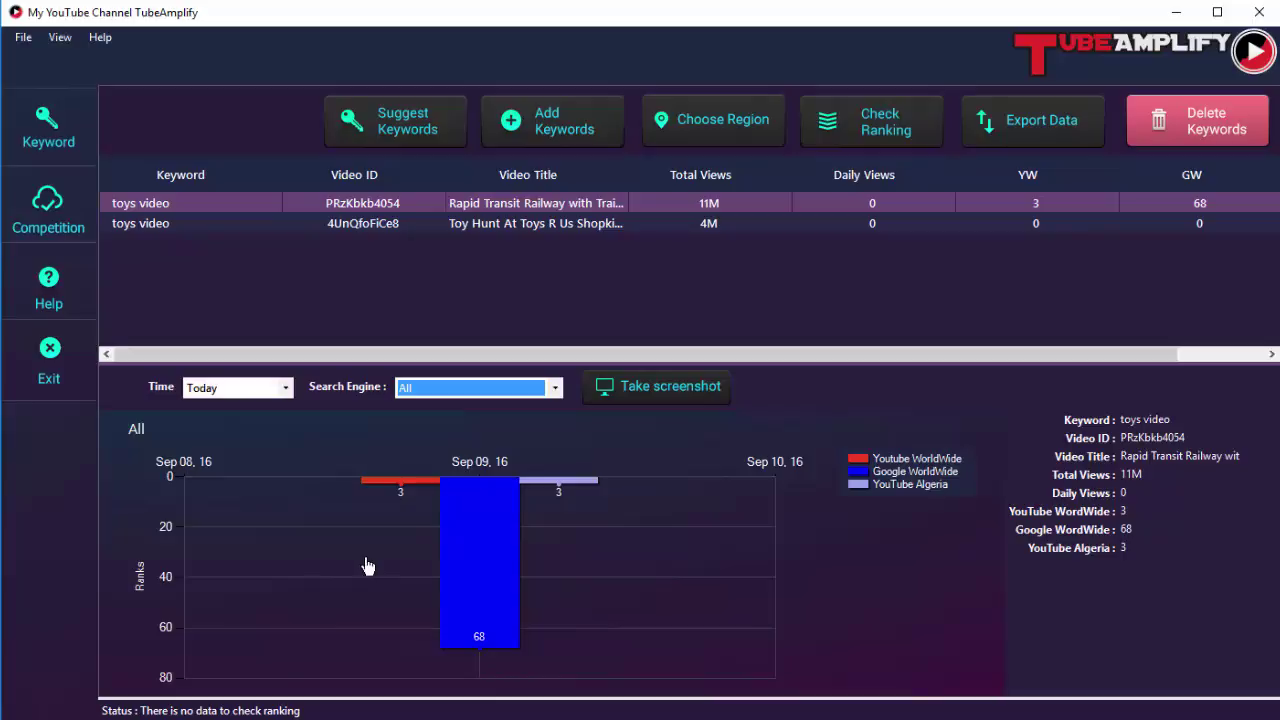
{"action": "left_click", "coordinate": [685, 121]}
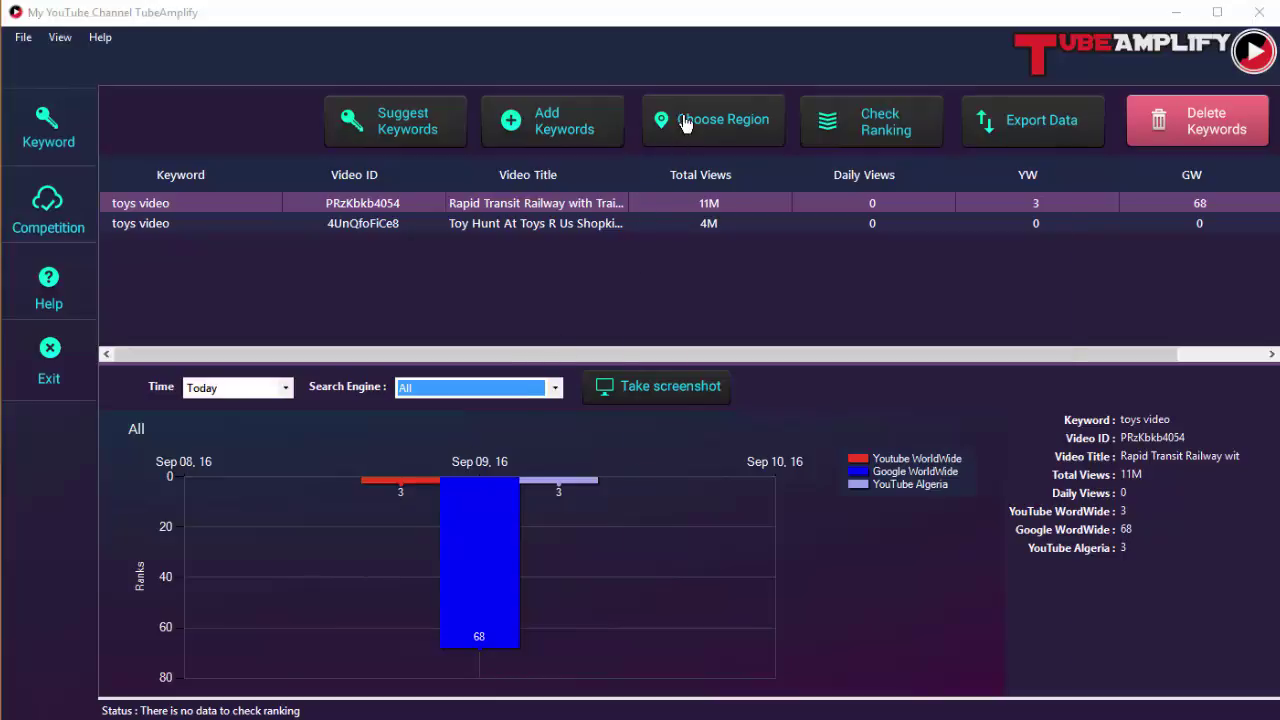
{"action": "scroll", "coordinate": [830, 476], "scroll_direction": "down", "scroll_amount": 2}
{"action": "scroll", "coordinate": [830, 476], "scroll_direction": "up", "scroll_amount": 2}
{"action": "left_click", "coordinate": [700, 353]}
{"action": "left_click", "coordinate": [695, 372]}
{"action": "left_click", "coordinate": [706, 391]}
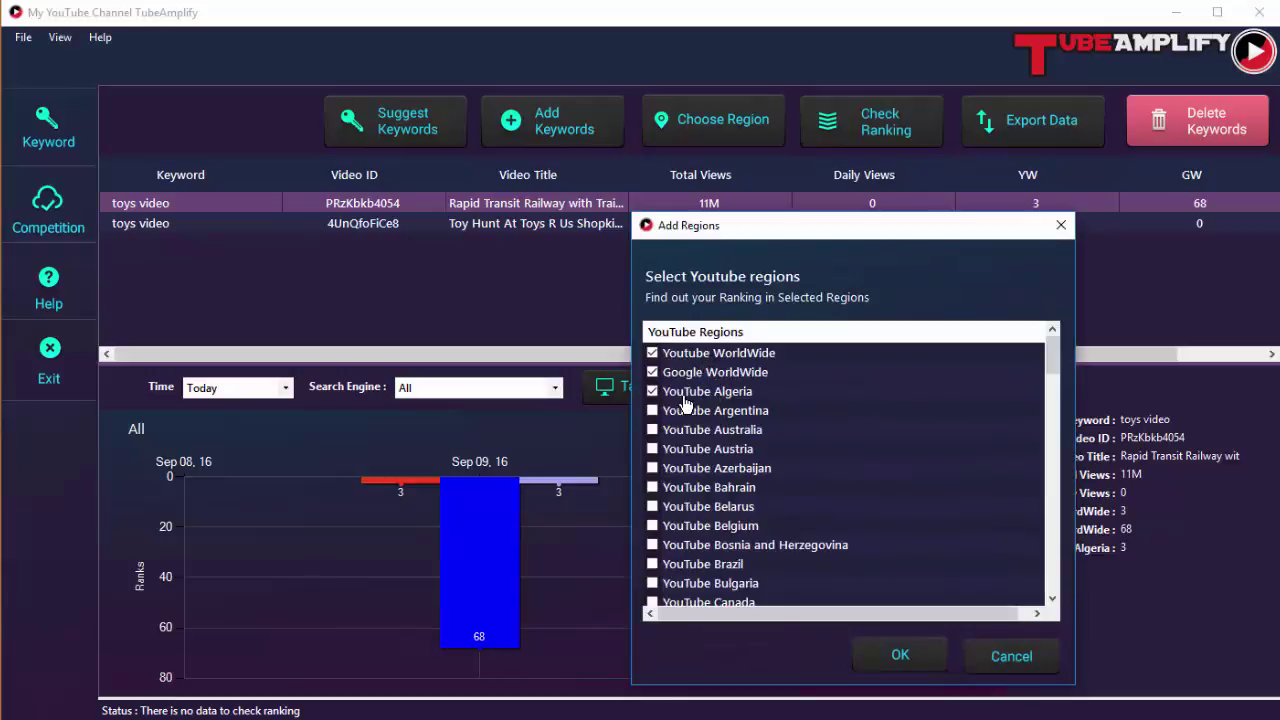
{"action": "scroll", "coordinate": [700, 412], "scroll_direction": "down", "scroll_amount": 6}
{"action": "scroll", "coordinate": [692, 408], "scroll_direction": "down", "scroll_amount": 20}
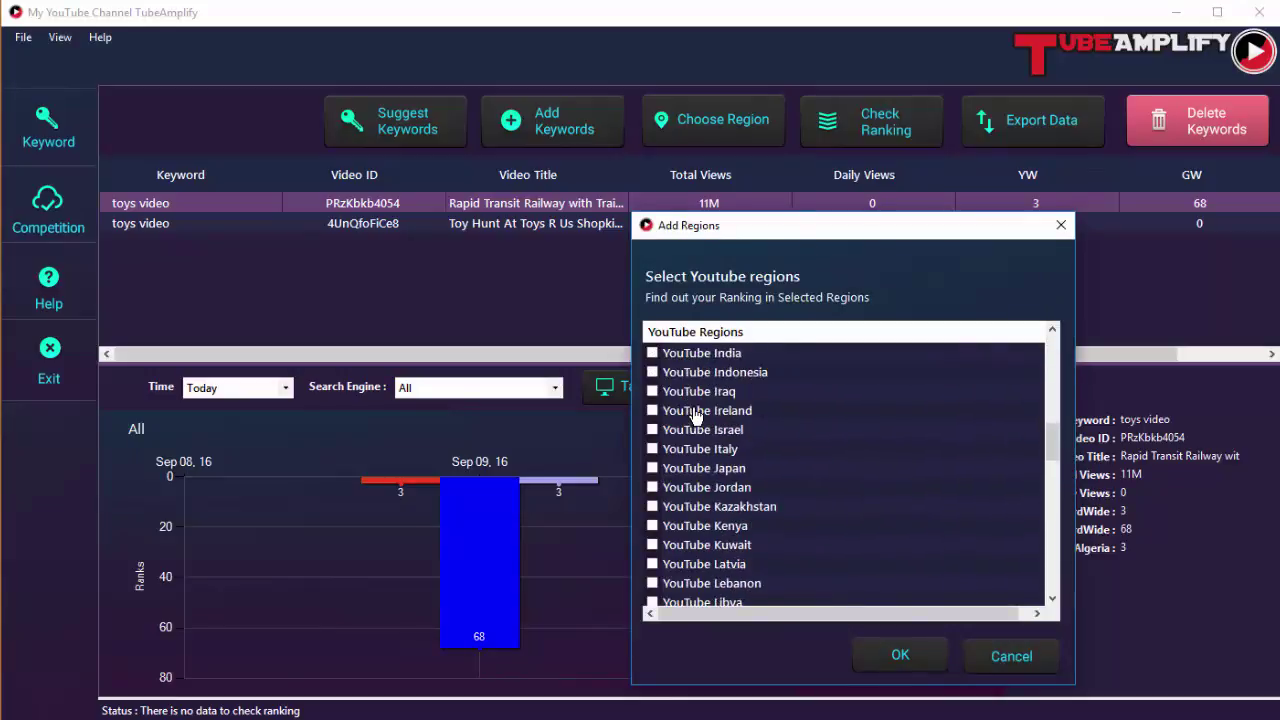
{"action": "scroll", "coordinate": [707, 422], "scroll_direction": "up", "scroll_amount": 20}
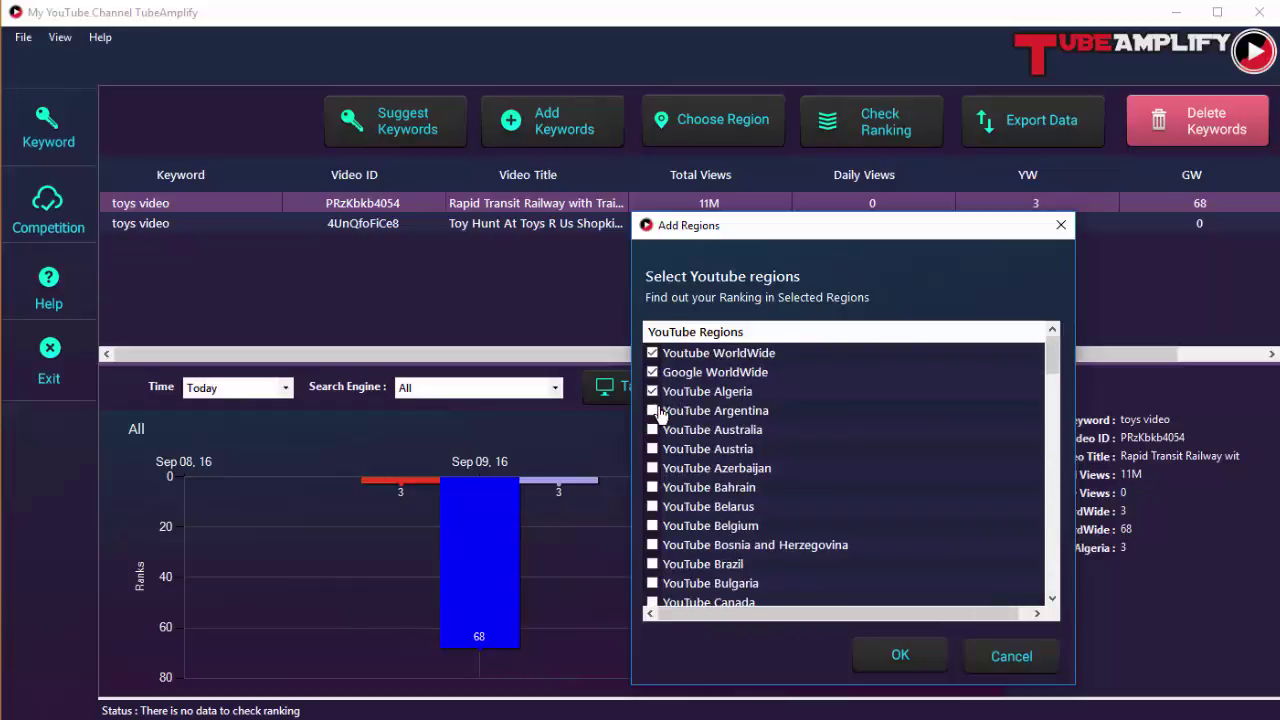
{"action": "left_click", "coordinate": [655, 411]}
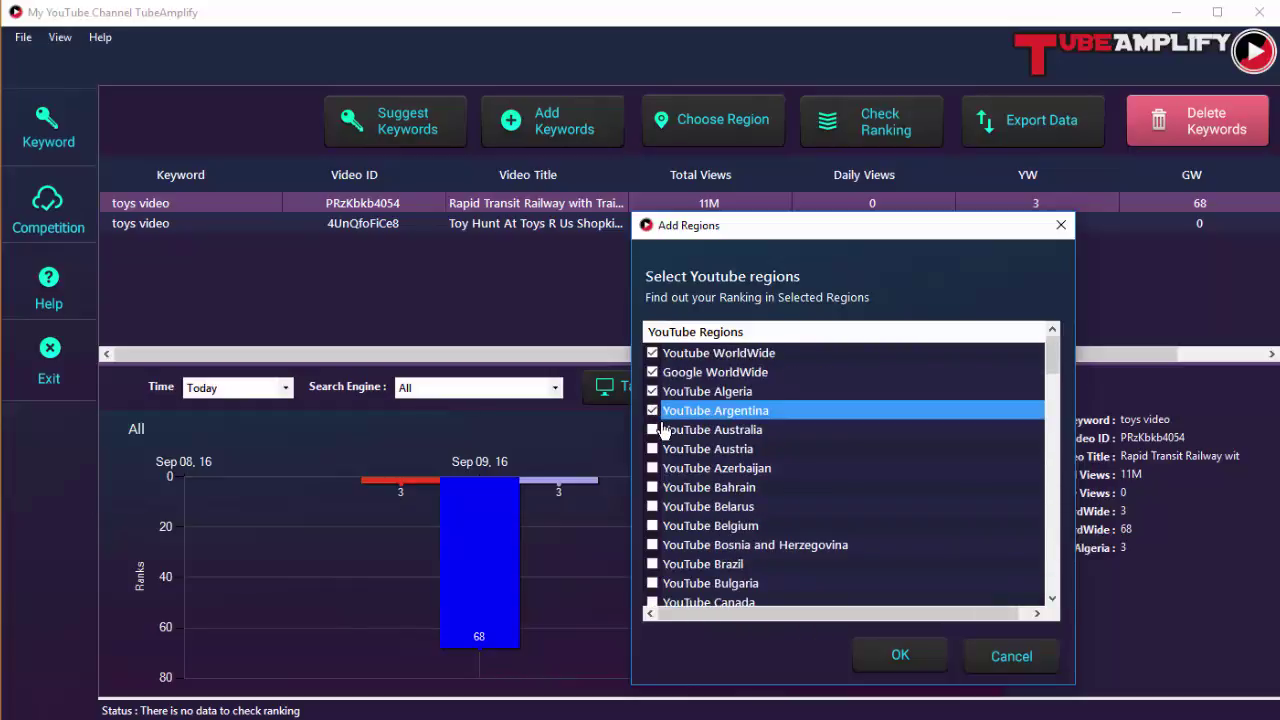
{"action": "left_click", "coordinate": [1030, 666]}
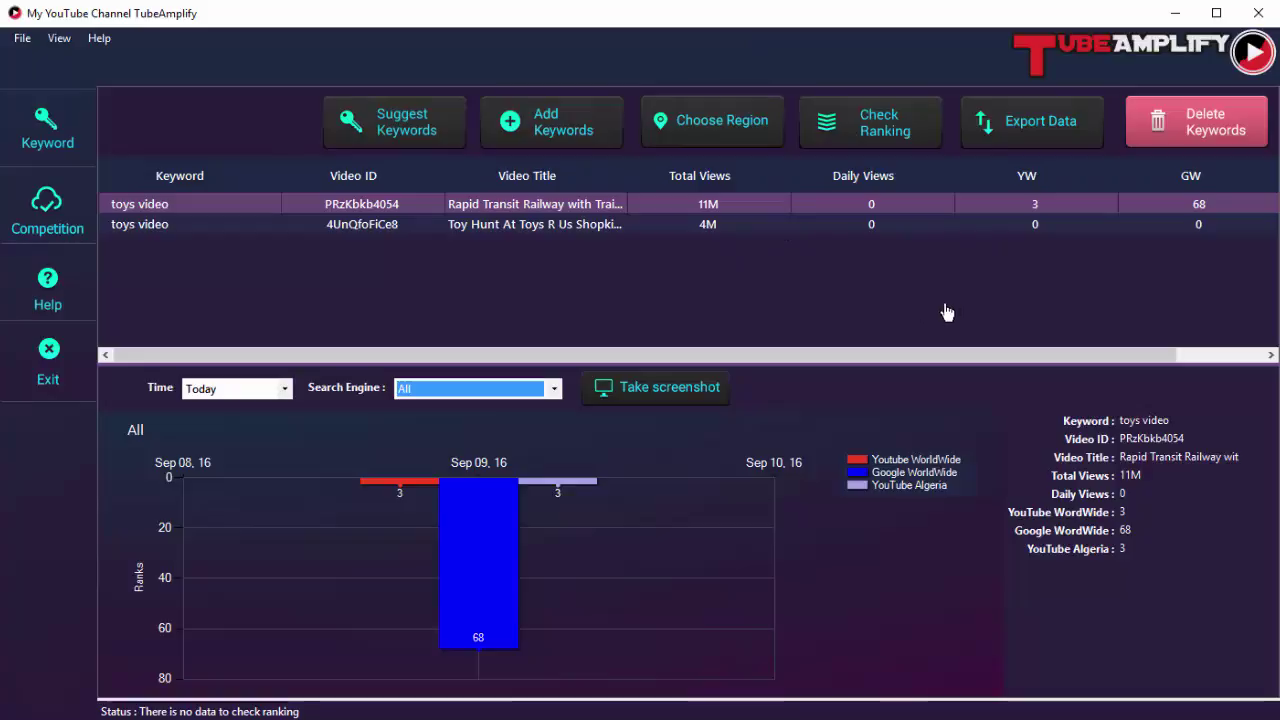
Start a CSV export of the keyword rankings, then cancel it
{"action": "left_click", "coordinate": [985, 140]}
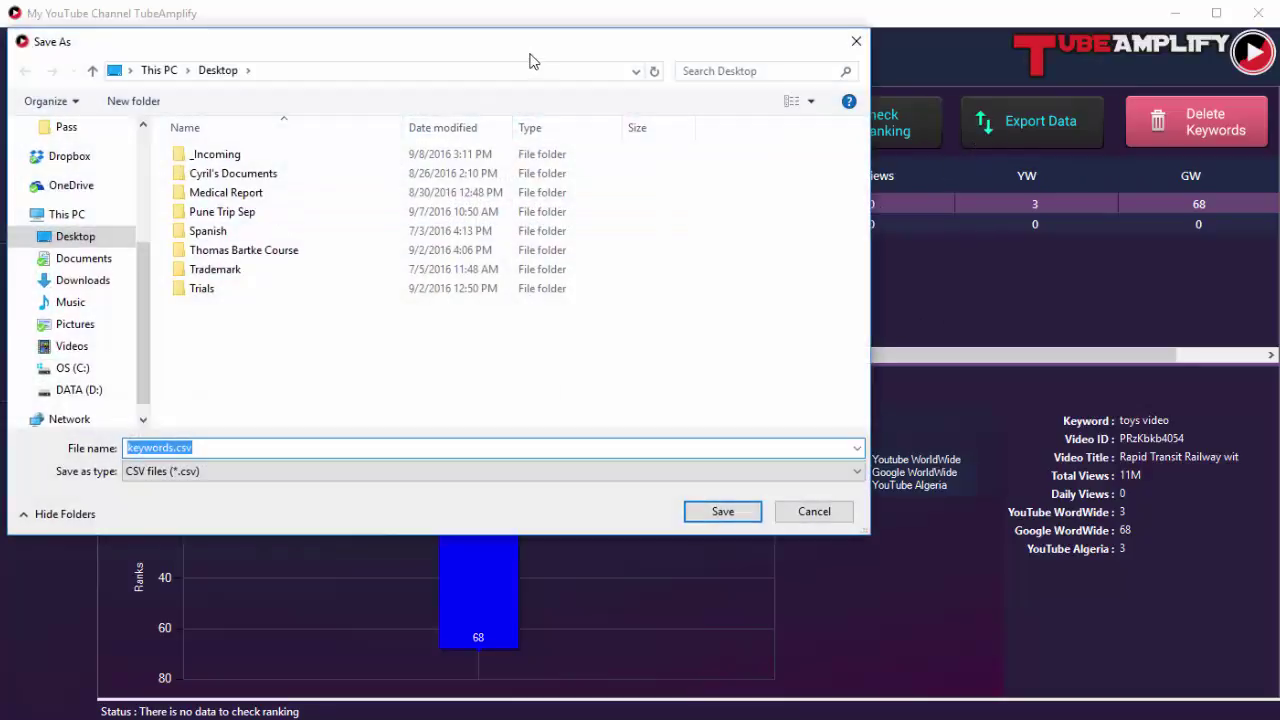
{"action": "left_click_drag", "start_coordinate": [530, 60], "coordinate": [843, 120]}
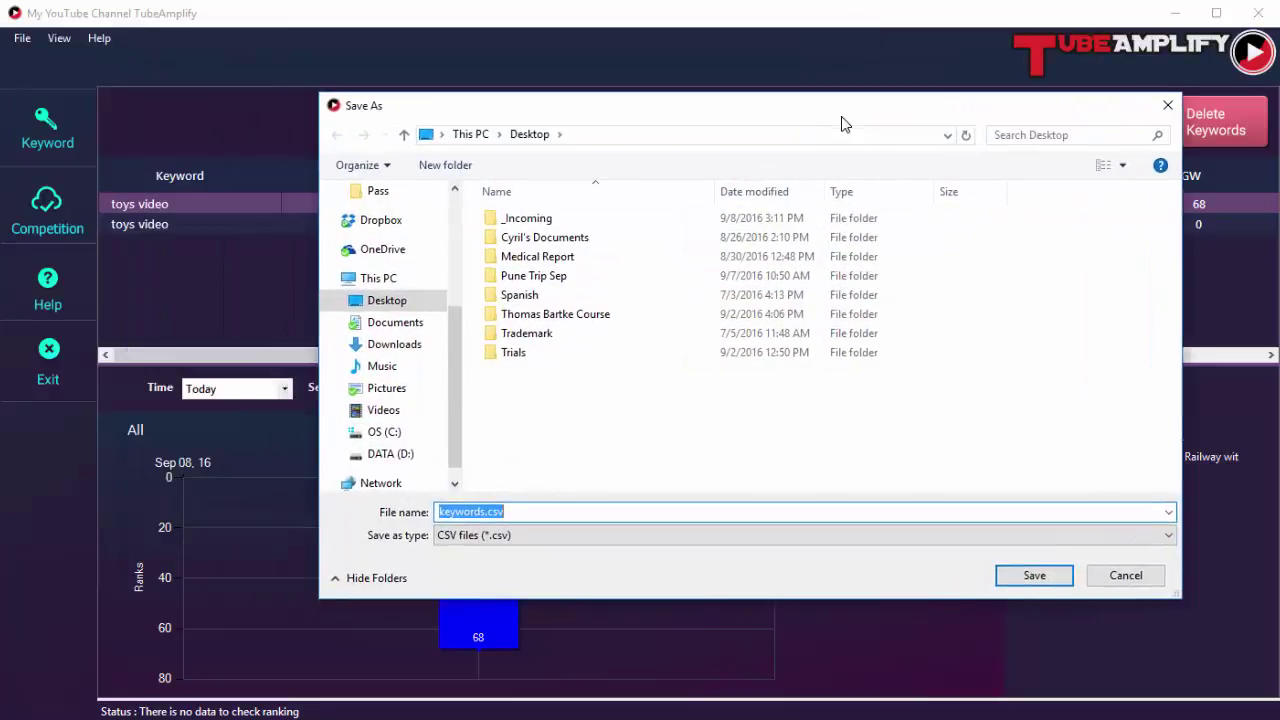
{"action": "left_click", "coordinate": [1126, 577]}
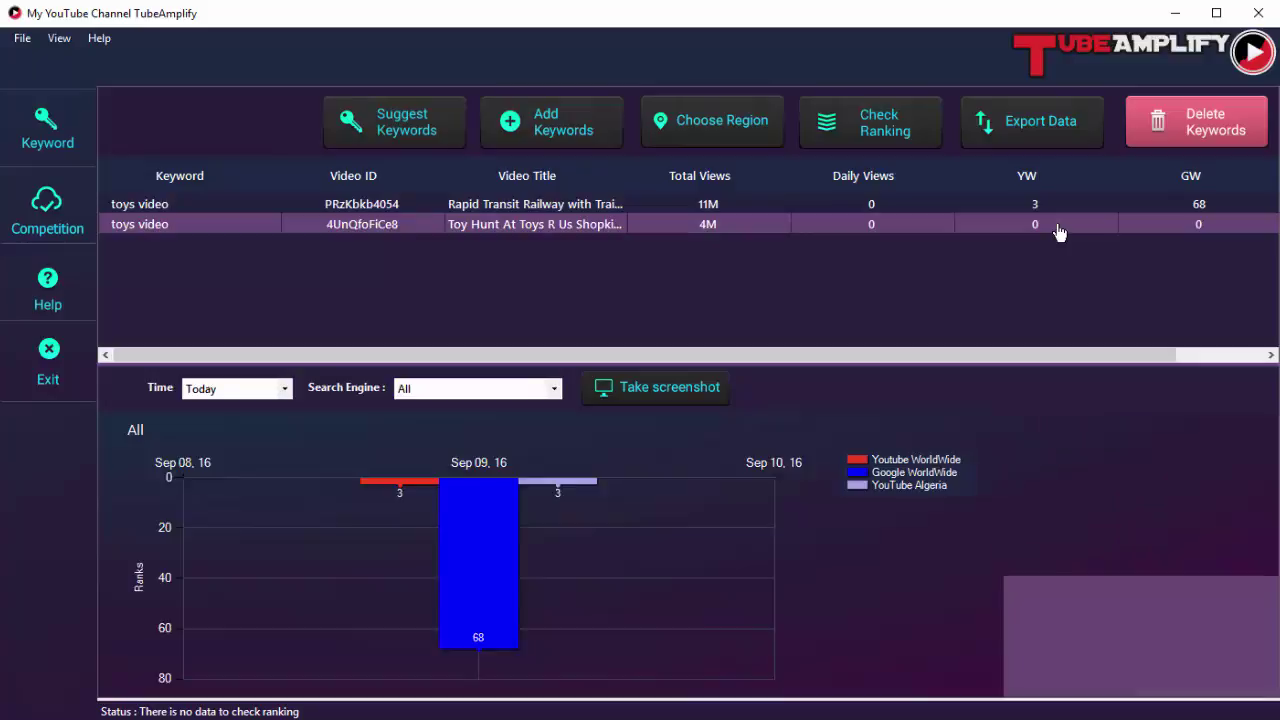
Switch between the two tracked toys video entries to view each one's ranking details
{"action": "left_click", "coordinate": [1058, 227]}
{"action": "left_click", "coordinate": [1065, 210]}
{"action": "left_click", "coordinate": [1099, 229]}
{"action": "left_click", "coordinate": [1096, 212]}
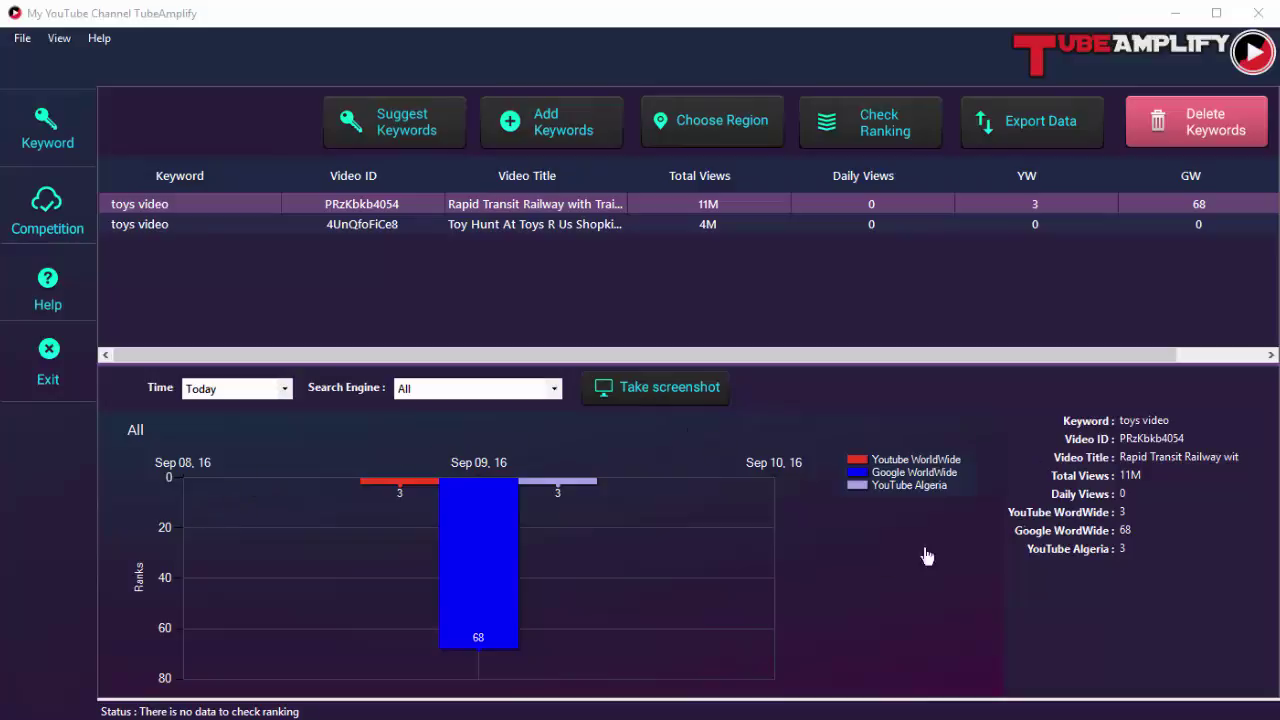
Cancel saving a chart screenshot and go to the Competition page
{"action": "left_click", "coordinate": [698, 391]}
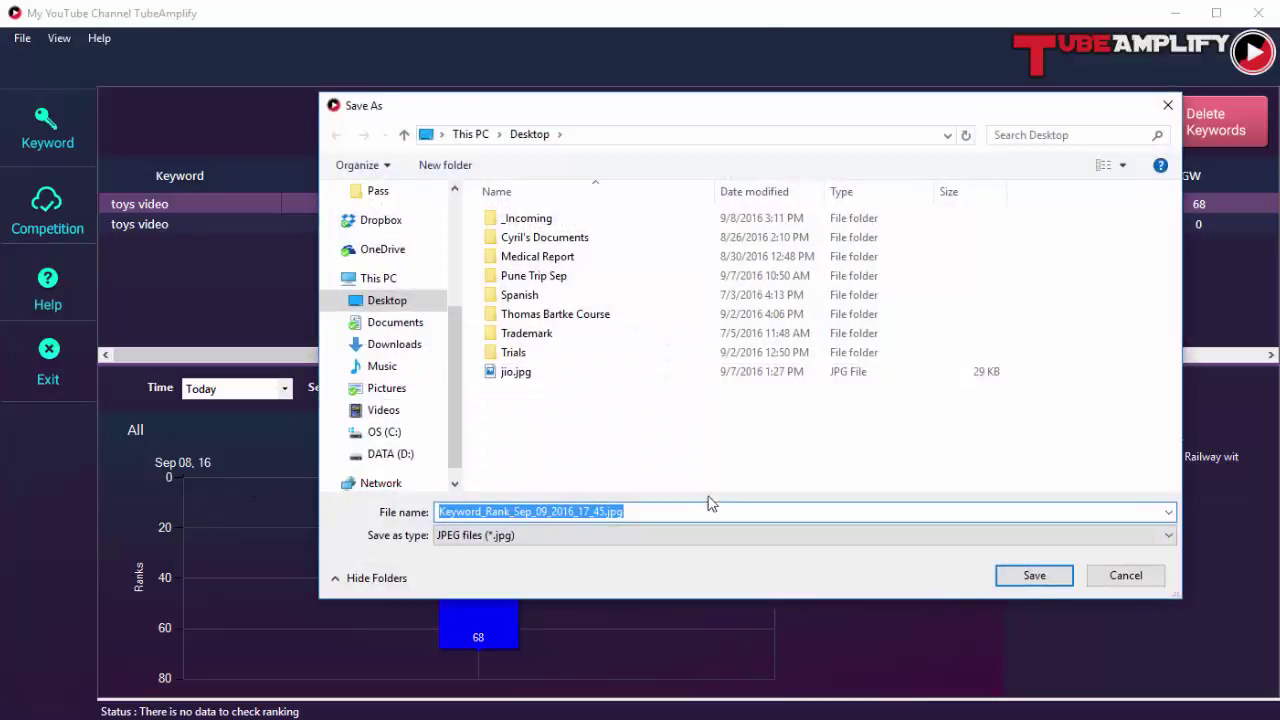
{"action": "left_click", "coordinate": [1098, 576]}
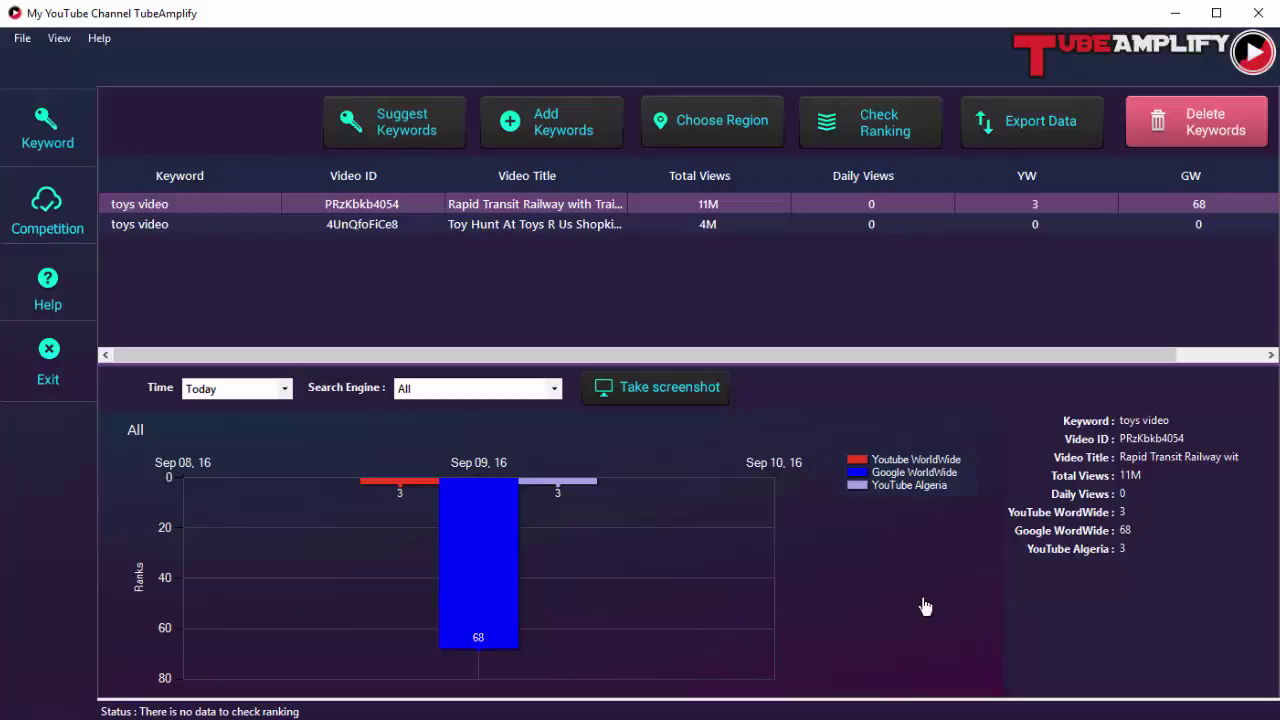
{"action": "left_click", "coordinate": [57, 215]}
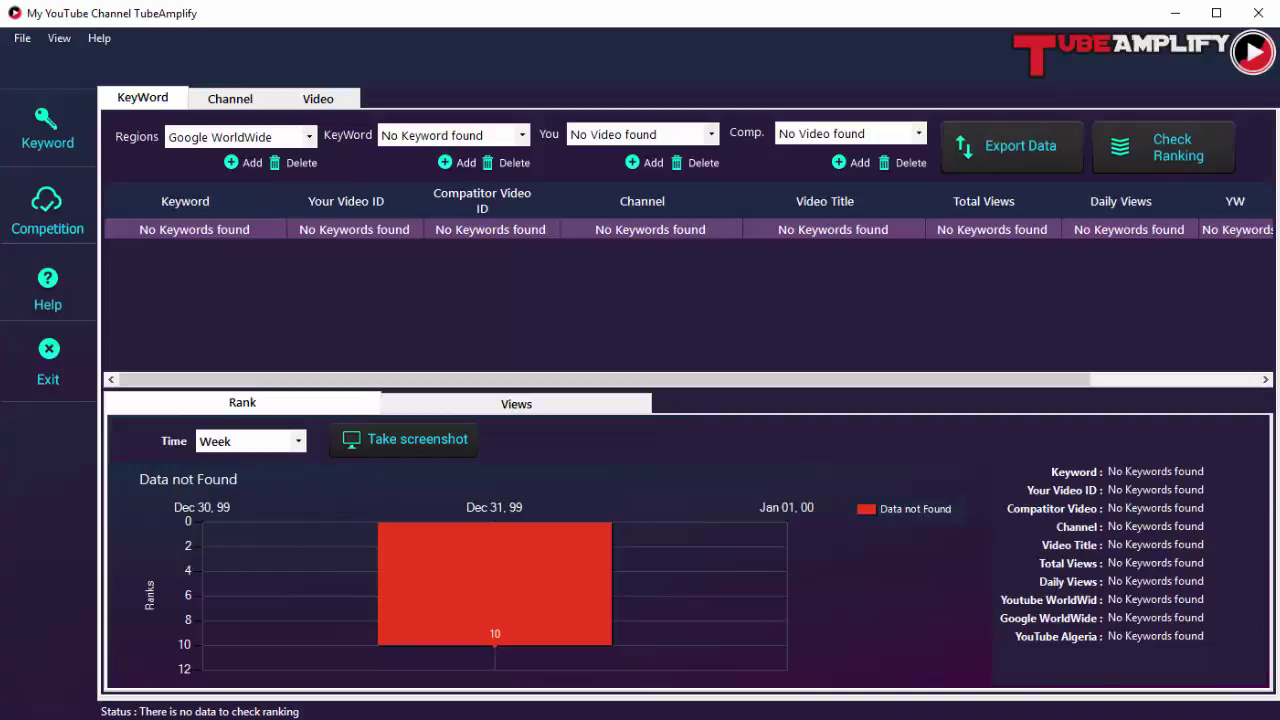
Enter keyword 'toys video', confirm your Playland video URL, and paste a competitor's compilation URL
{"action": "left_click", "coordinate": [466, 166]}
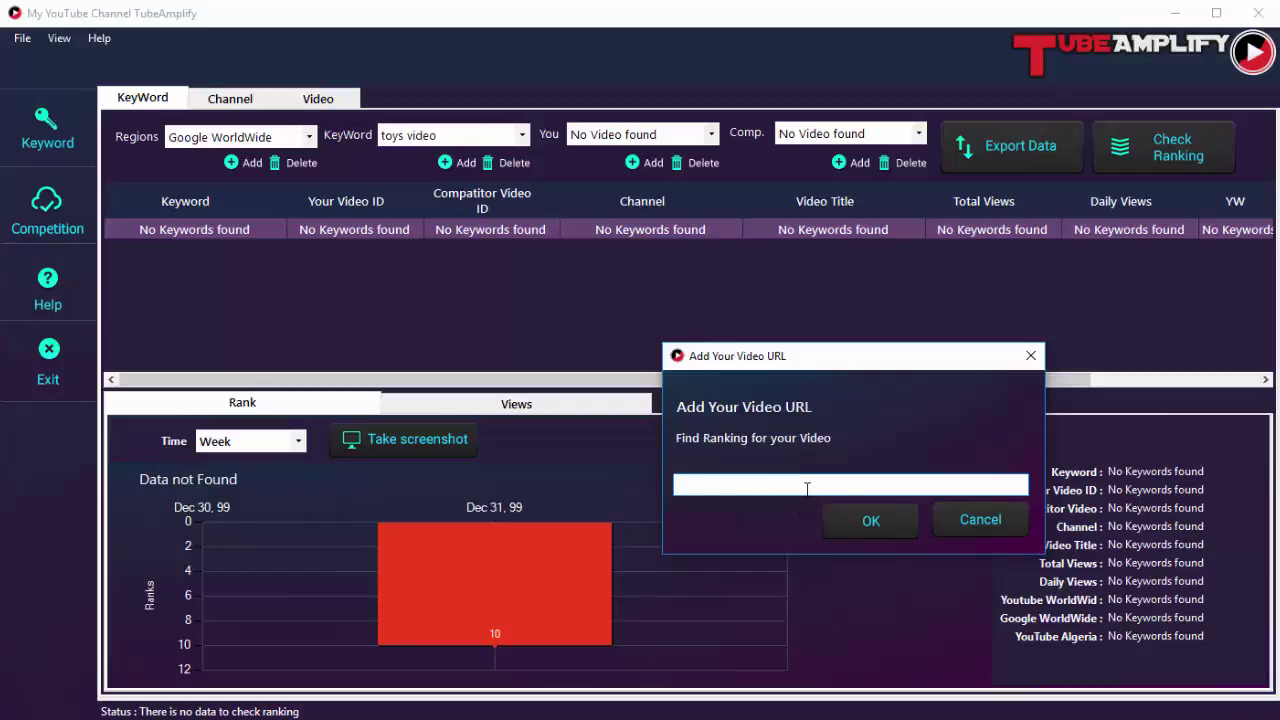
{"action": "type", "text": "https://www.youtube.com/watch?v=RXkAq9p24FQ"}
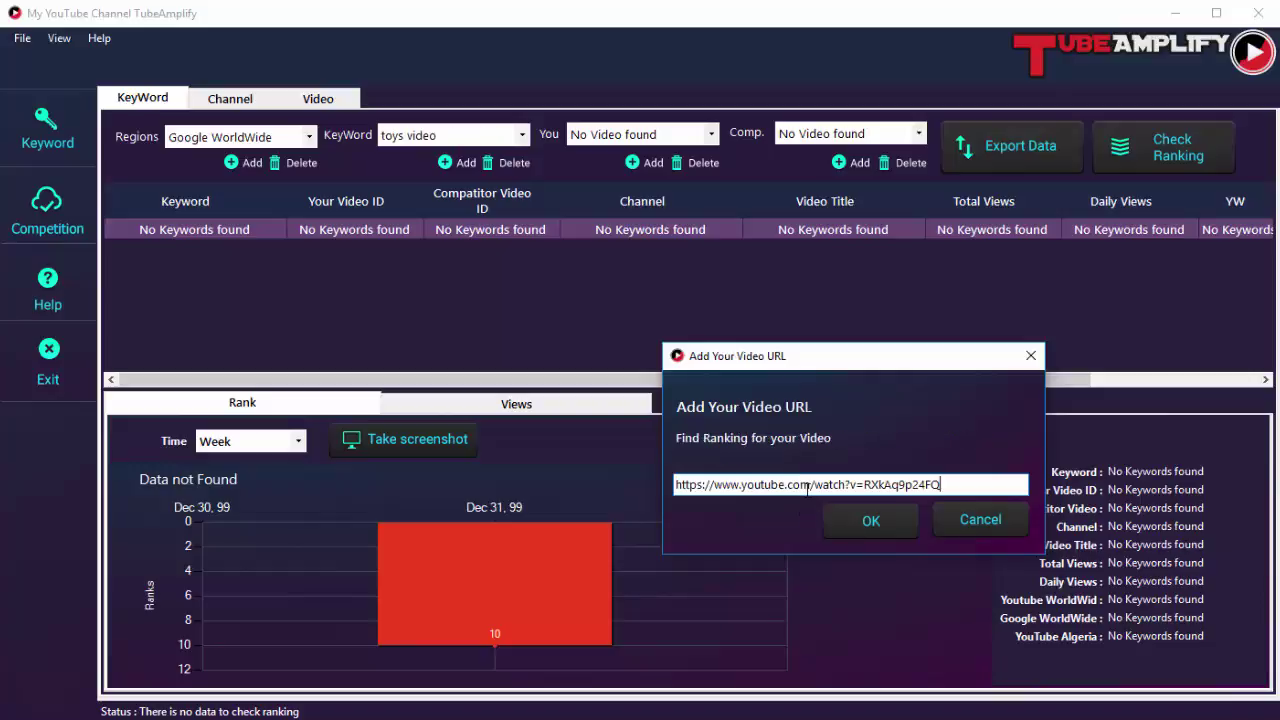
{"action": "left_click", "coordinate": [860, 521]}
{"action": "left_click", "coordinate": [858, 137]}
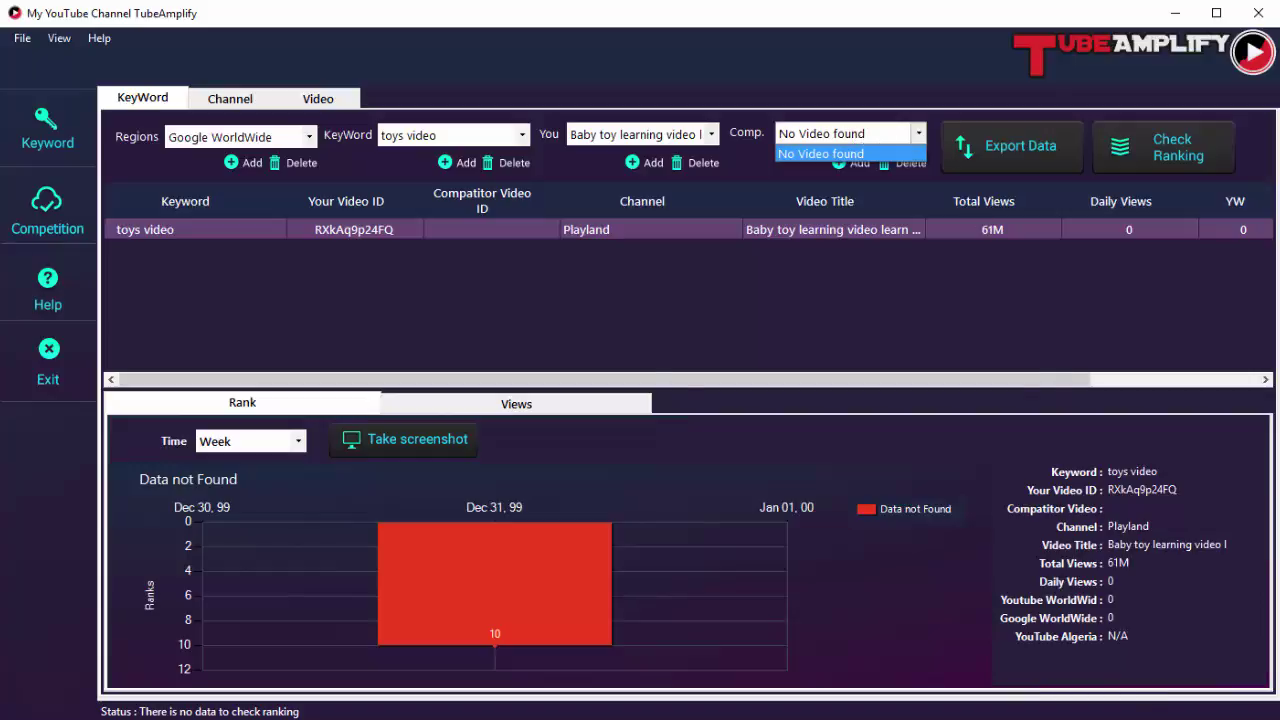
{"action": "left_click", "coordinate": [820, 154]}
{"action": "type", "text": "https://www.youtube.com/watch?v=UAOTWYppb8Q"}
{"action": "left_click", "coordinate": [866, 521]}
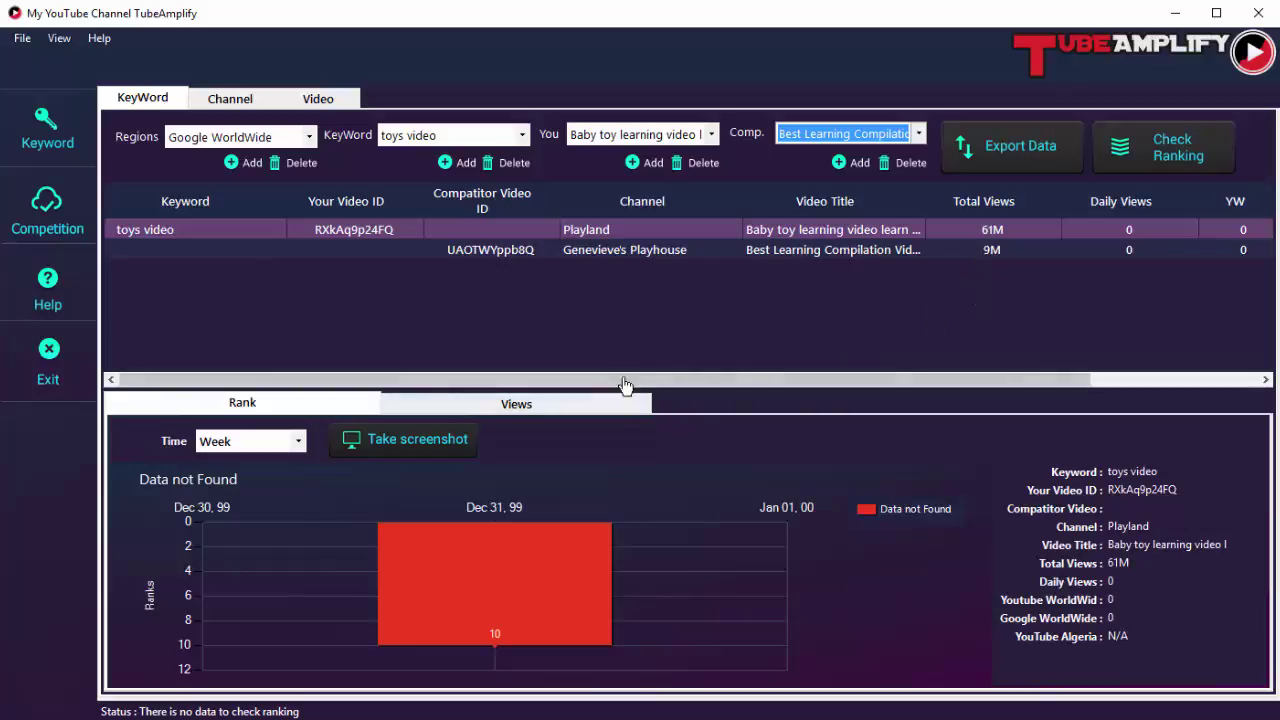
Reveal the YW, GW and DZ columns and switch the chart from rank to views comparison
{"action": "left_click_drag", "start_coordinate": [625, 380], "coordinate": [777, 380]}
{"action": "scroll", "coordinate": [1075, 385], "scroll_direction": "right", "scroll_amount": 1}
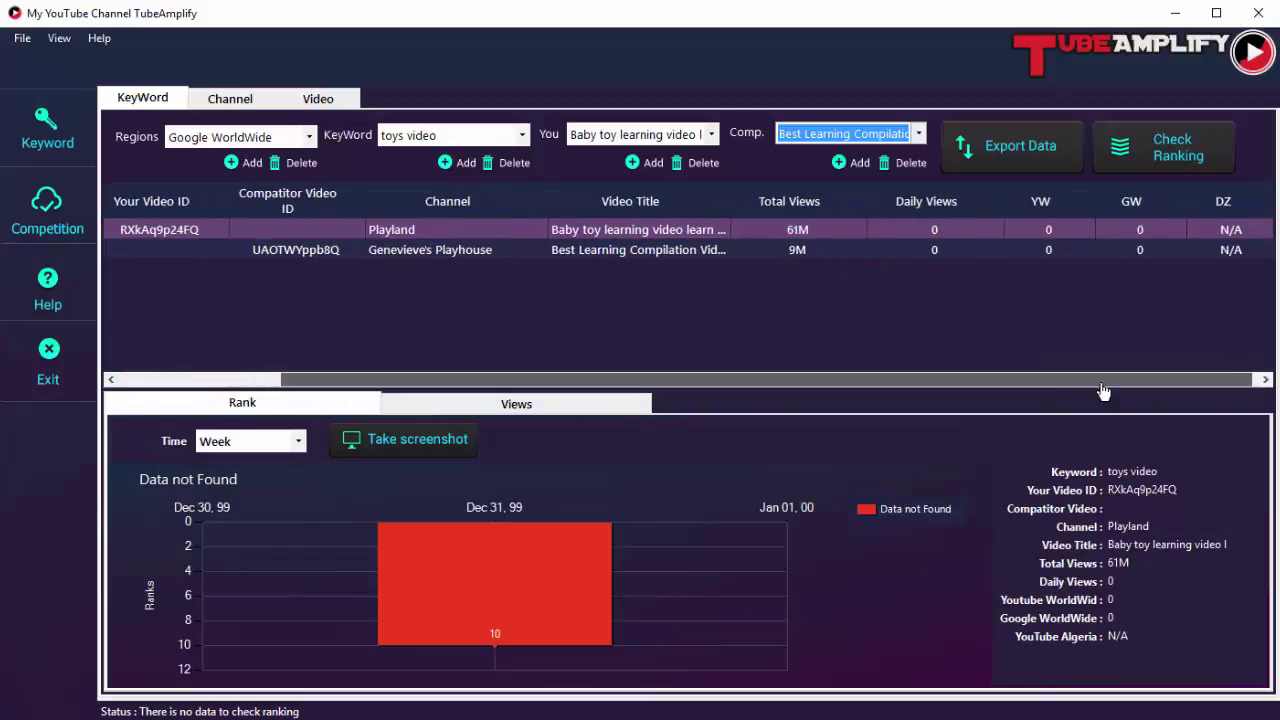
{"action": "mouse_move", "coordinate": [1004, 264]}
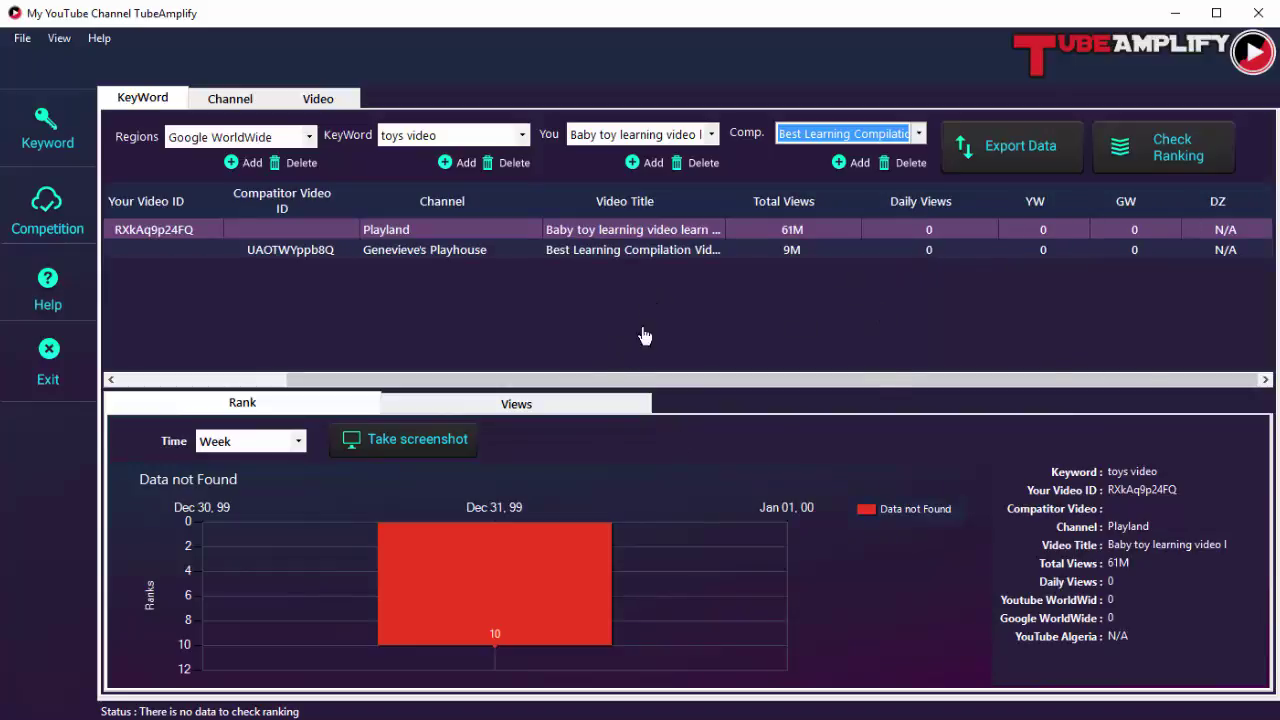
{"action": "left_click", "coordinate": [598, 409]}
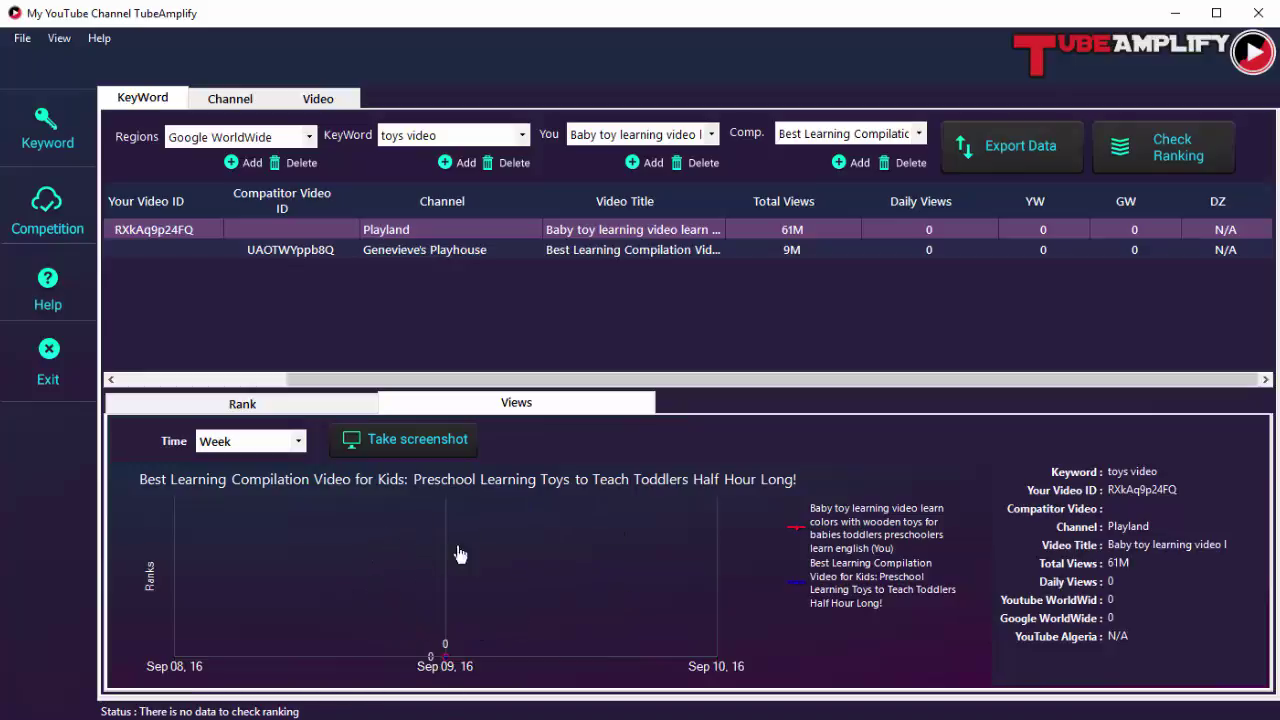
{"action": "left_click", "coordinate": [344, 406]}
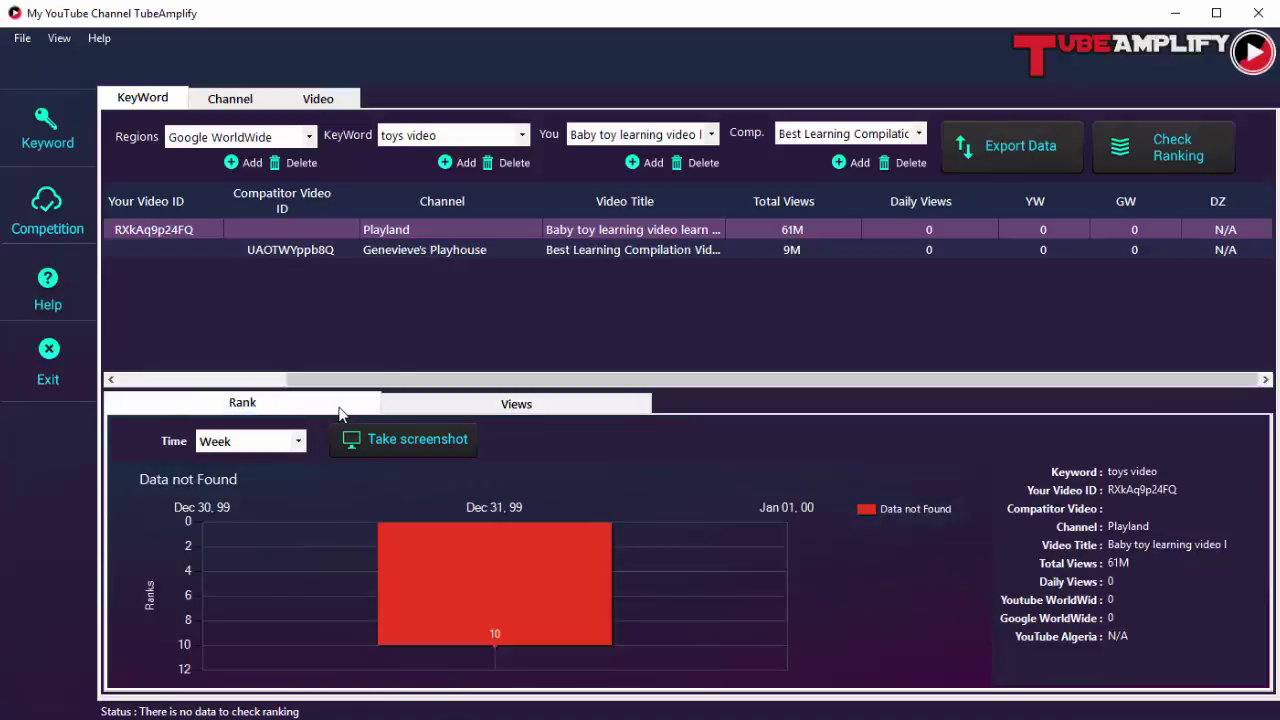
{"action": "left_click", "coordinate": [440, 401]}
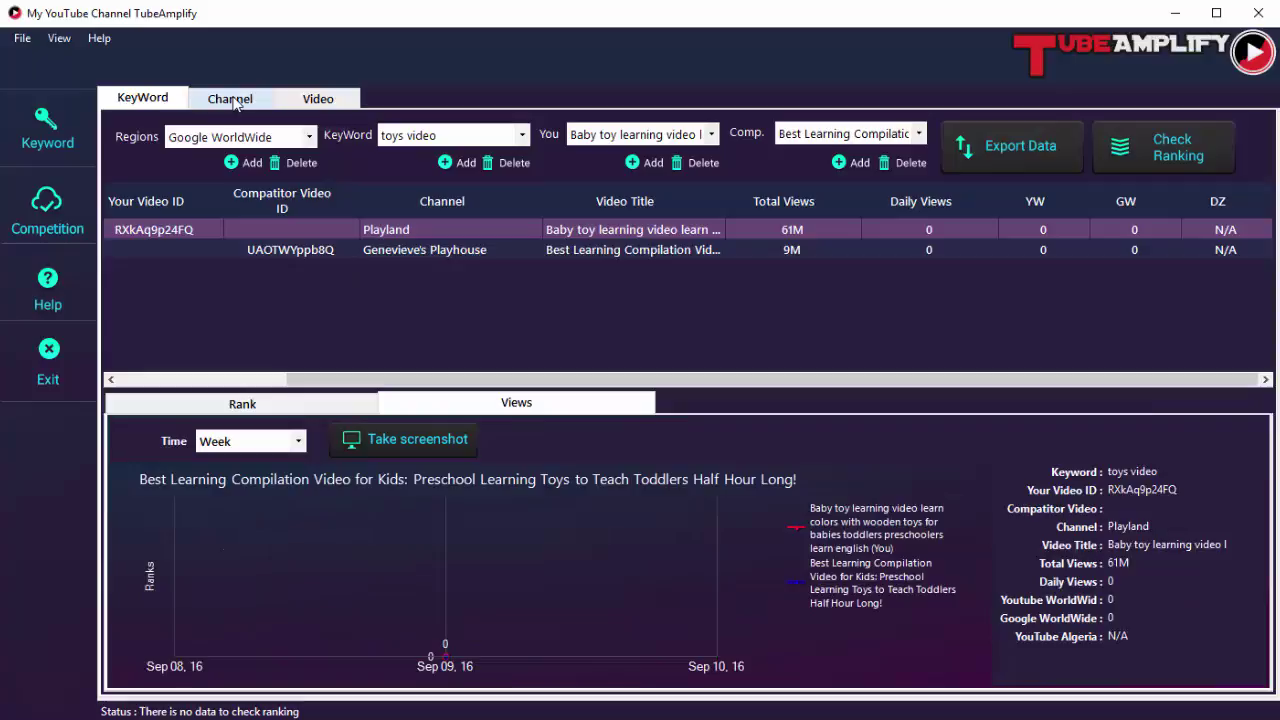
Add TinyDreams Kids as a competitor channel by pasting its channel URL
{"action": "left_click", "coordinate": [232, 101]}
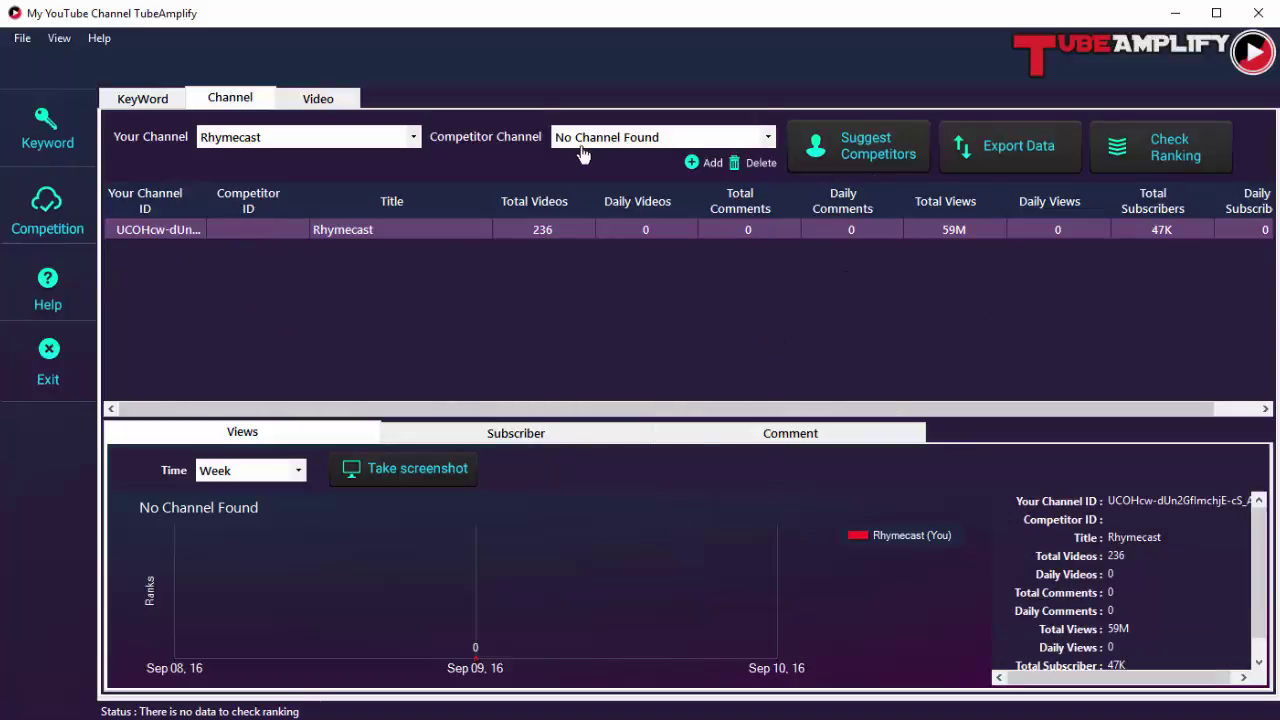
{"action": "left_click", "coordinate": [693, 164]}
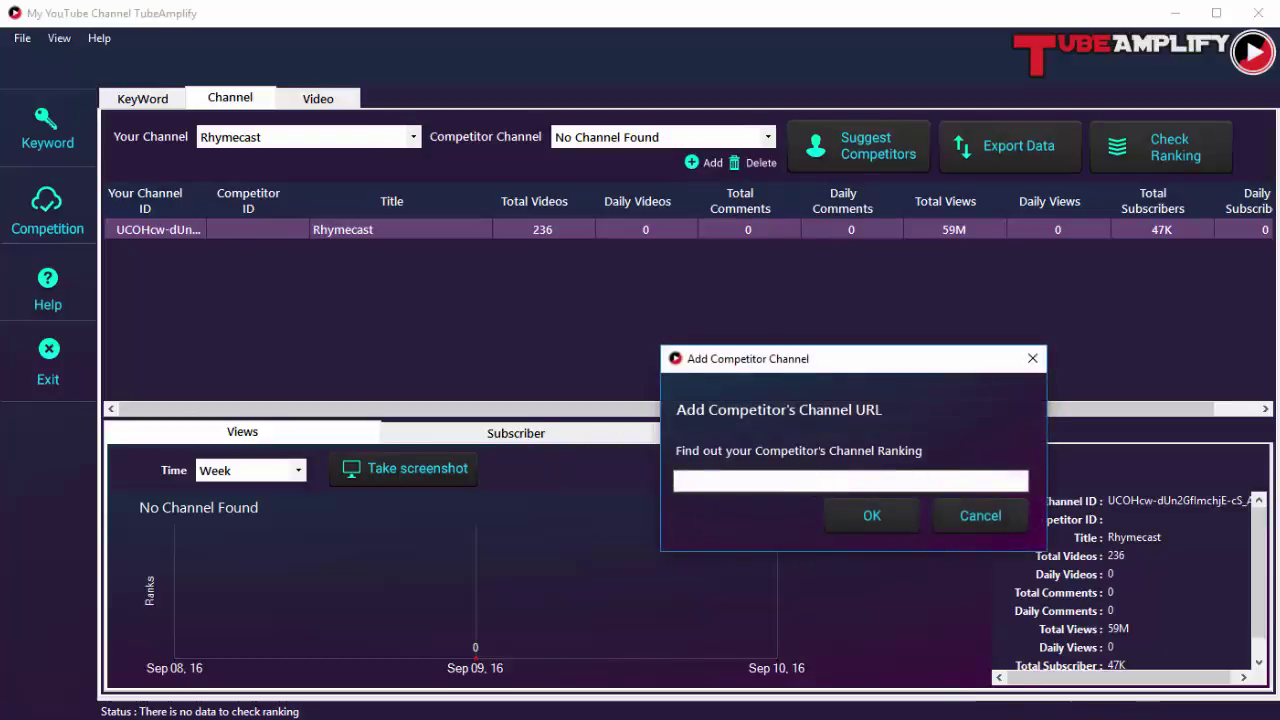
{"action": "left_click", "coordinate": [763, 478]}
{"action": "type", "text": "https://www.youtube.com/user/chilaimanto"}
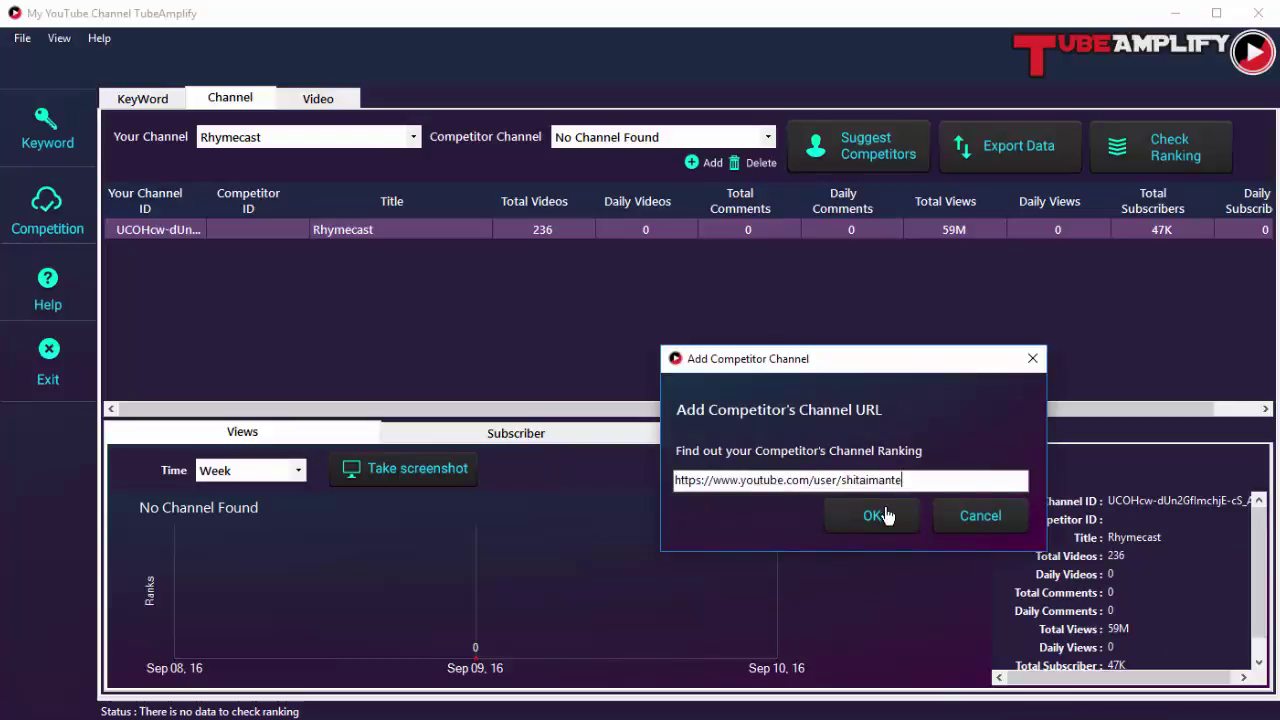
{"action": "left_click", "coordinate": [890, 520]}
{"action": "left_click", "coordinate": [918, 530]}
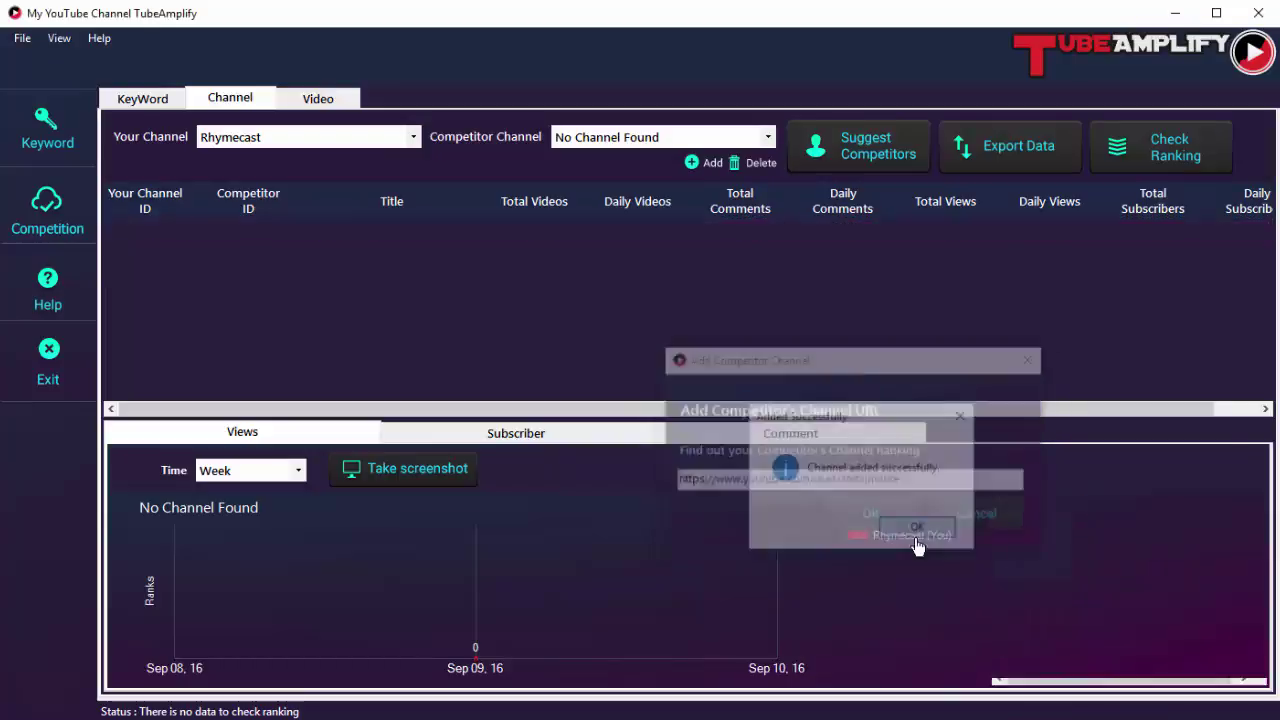
Select the TinyDreams Kids row and display the comment comparison chart
{"action": "left_click", "coordinate": [449, 253]}
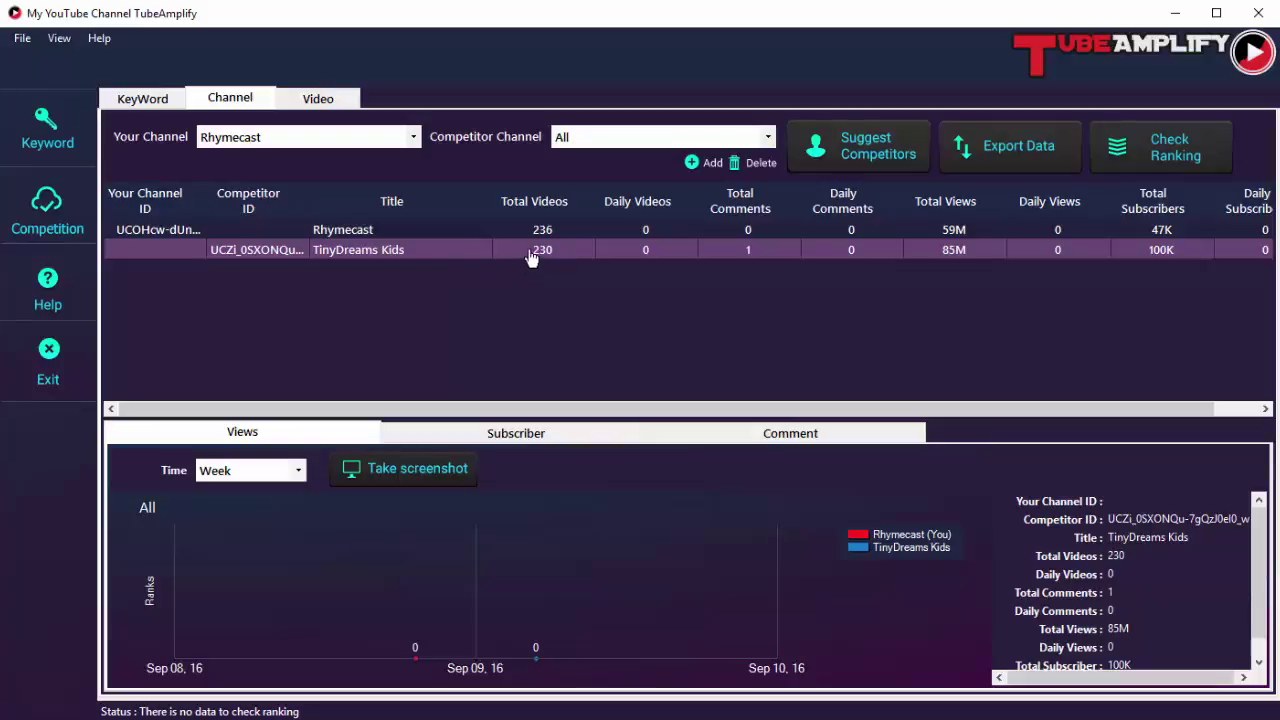
{"action": "left_click_drag", "start_coordinate": [718, 412], "coordinate": [777, 430]}
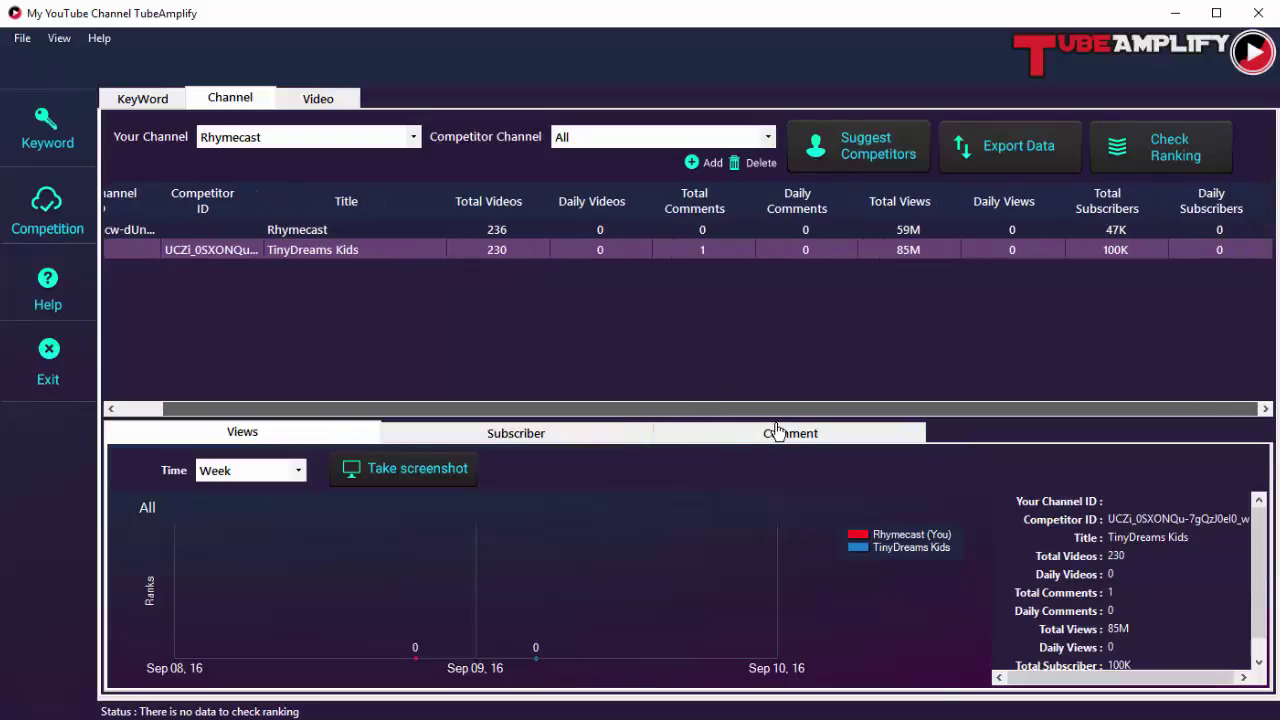
{"action": "left_click", "coordinate": [825, 440]}
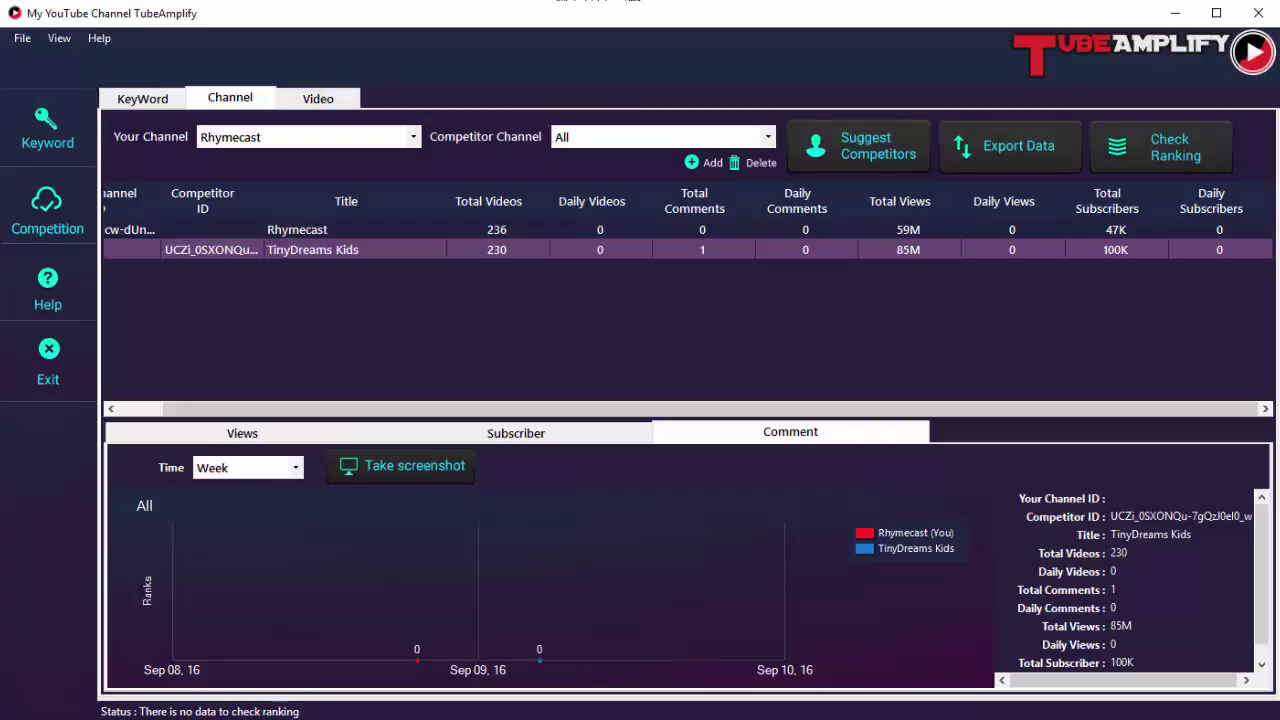
{"action": "left_click", "coordinate": [836, 160]}
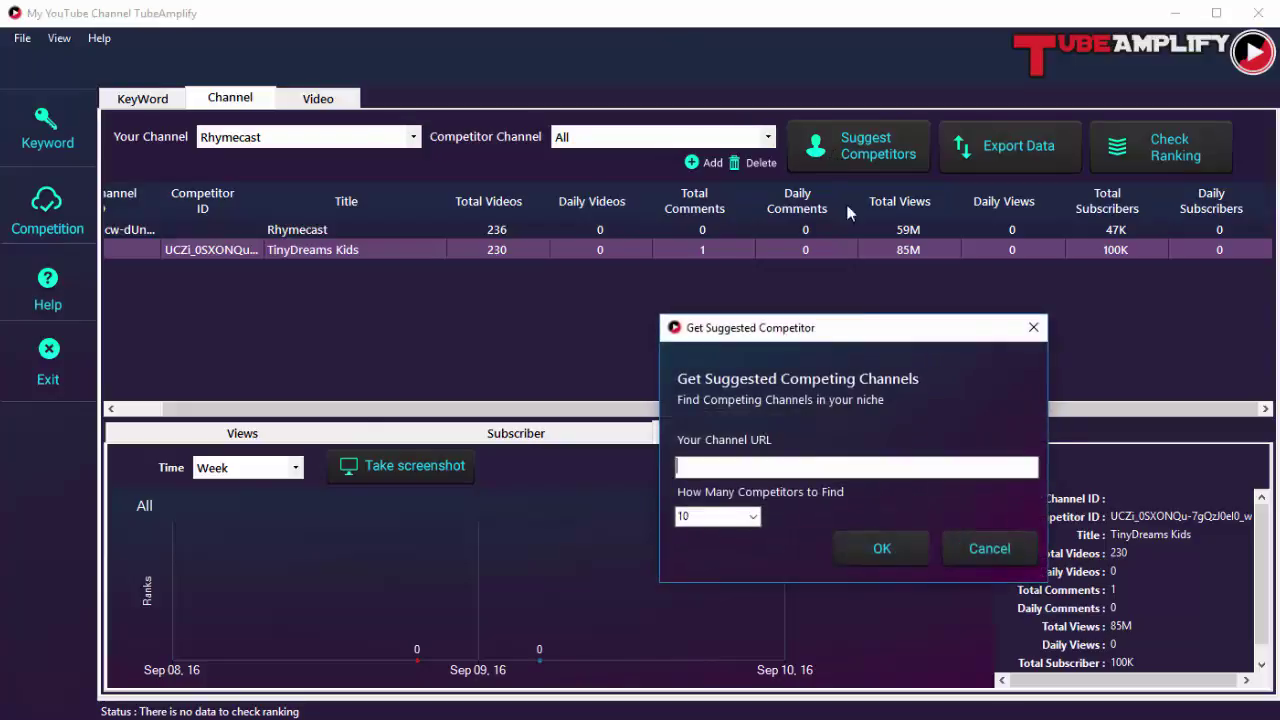
{"action": "left_click", "coordinate": [812, 466]}
{"action": "type", "text": "https://www.youtube.com/user/shitaimante"}
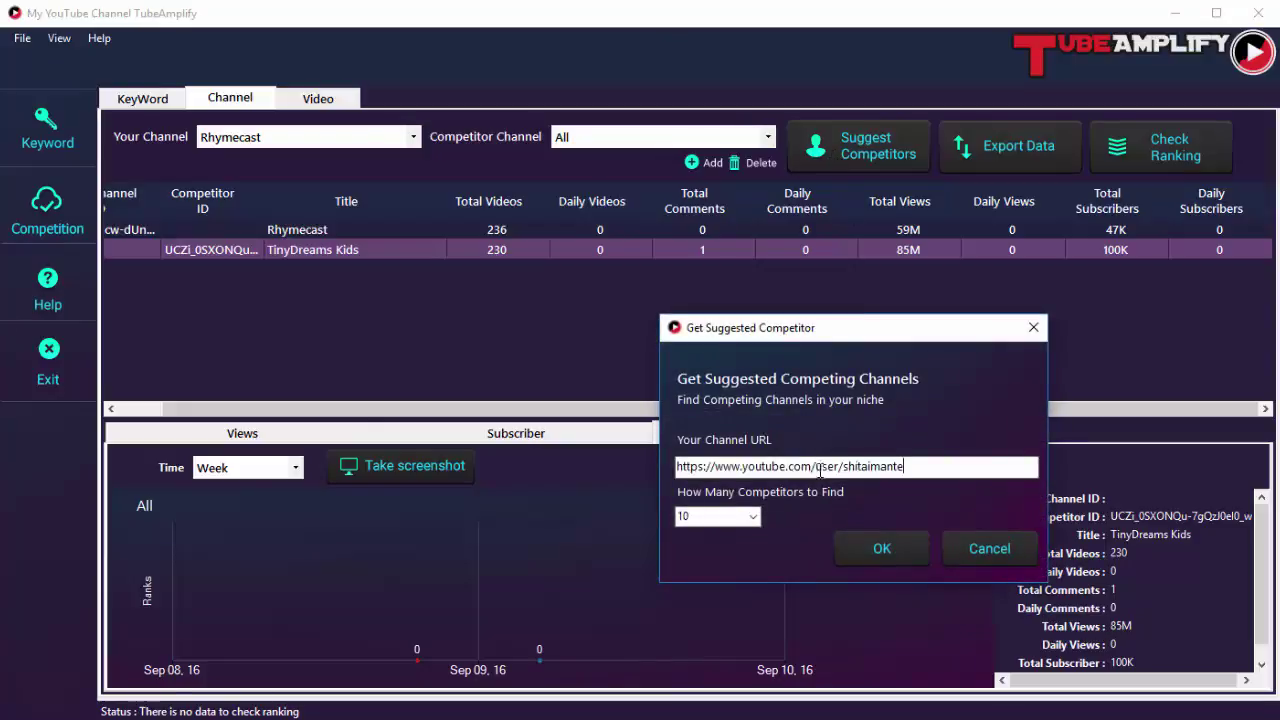
{"action": "left_click", "coordinate": [757, 519]}
{"action": "left_click", "coordinate": [858, 548]}
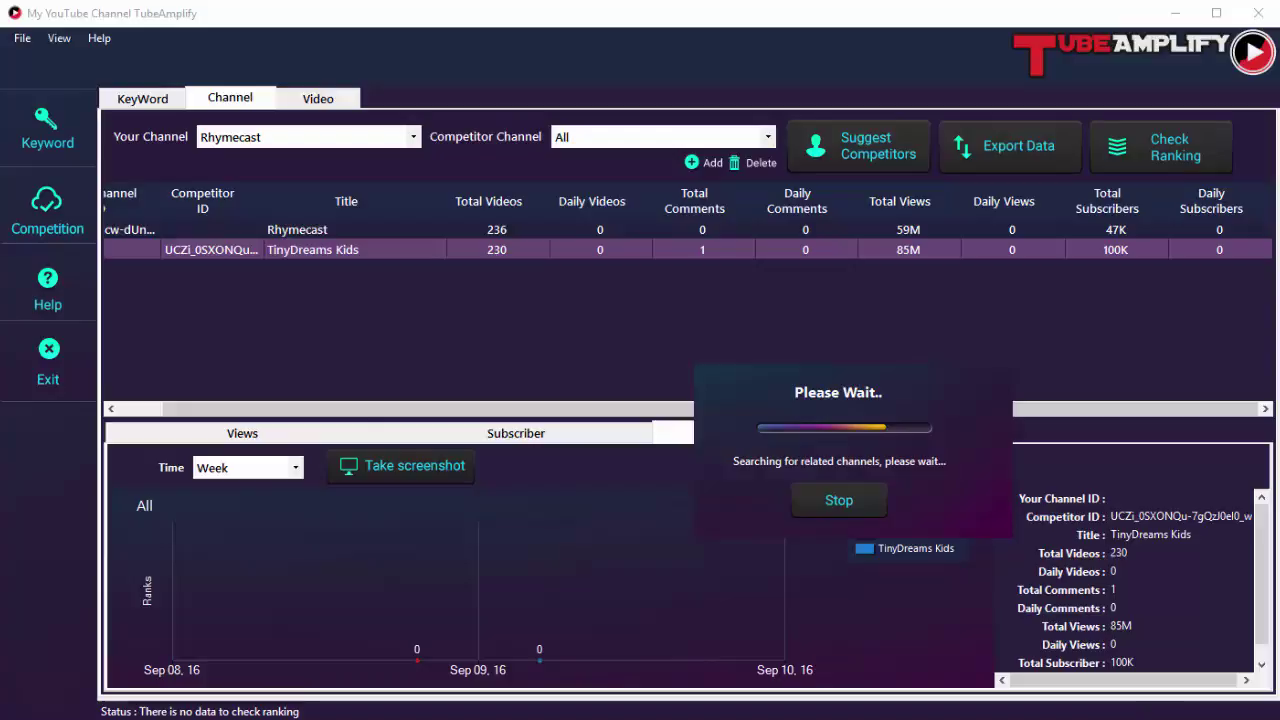
{"action": "left_click_drag", "start_coordinate": [952, 204], "coordinate": [888, 157]}
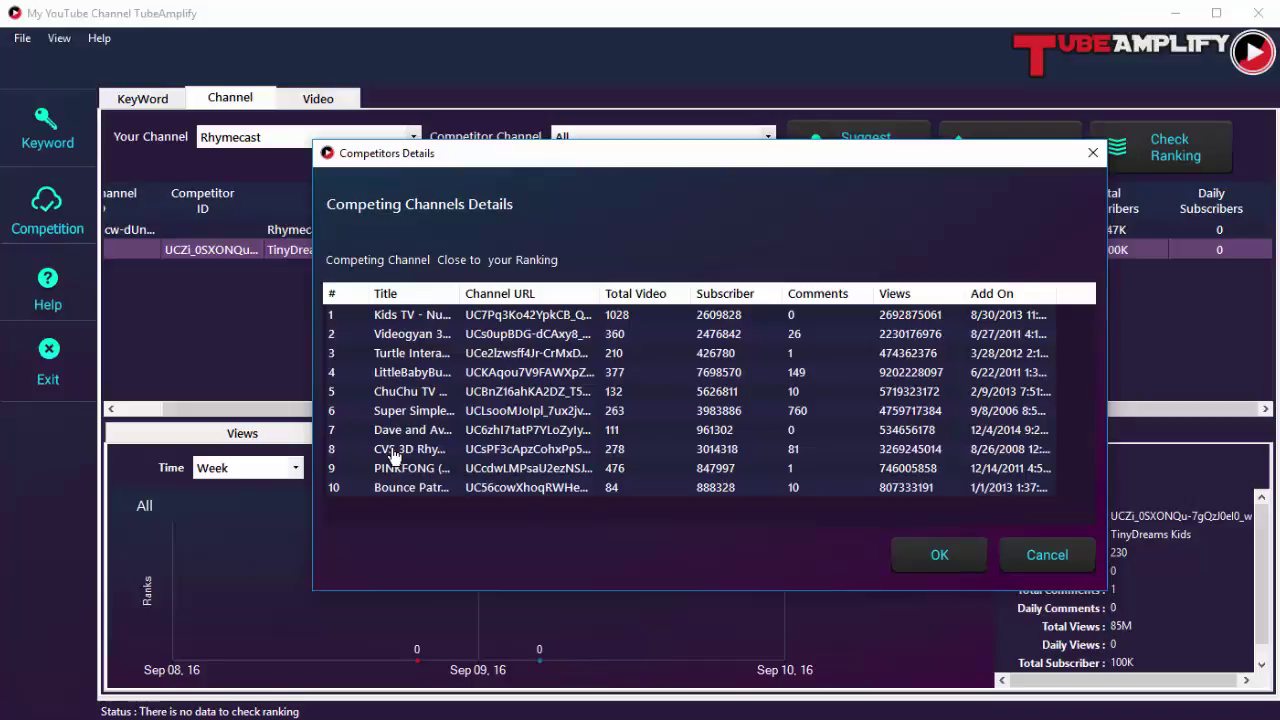
{"action": "left_click", "coordinate": [1073, 548]}
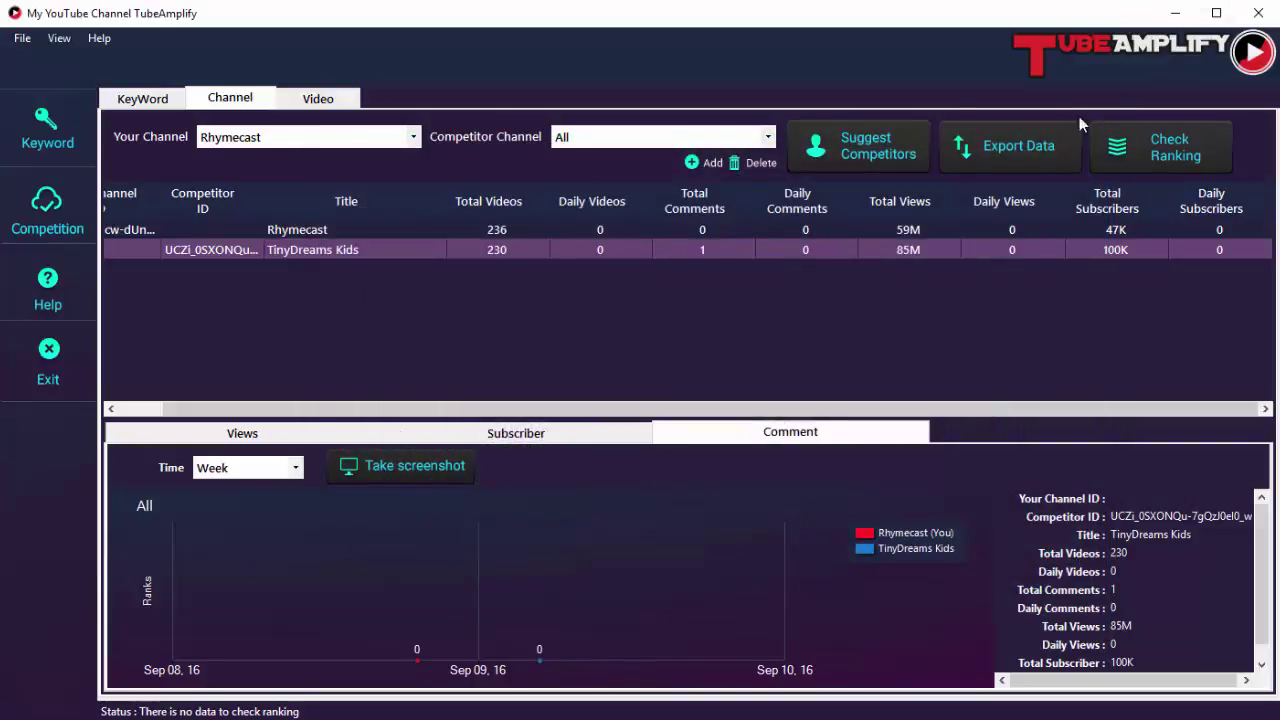